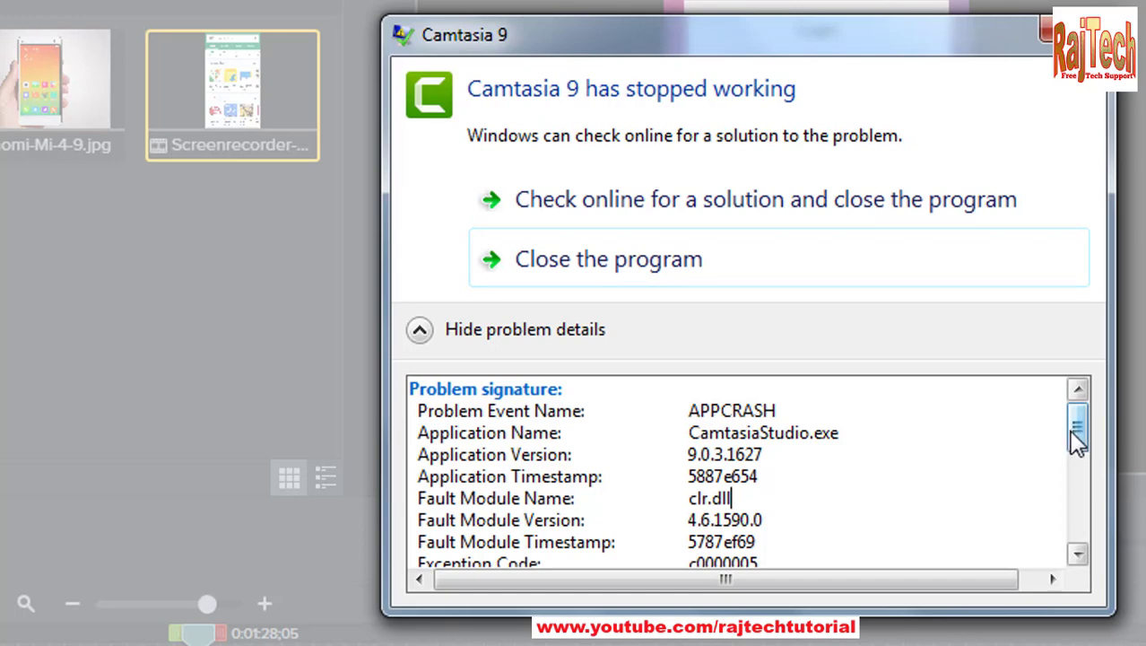
Step: Read through the problem details of the Camtasia 9 crash report and start the Task Manager
left_click_drag(1074, 435, 1082, 537)
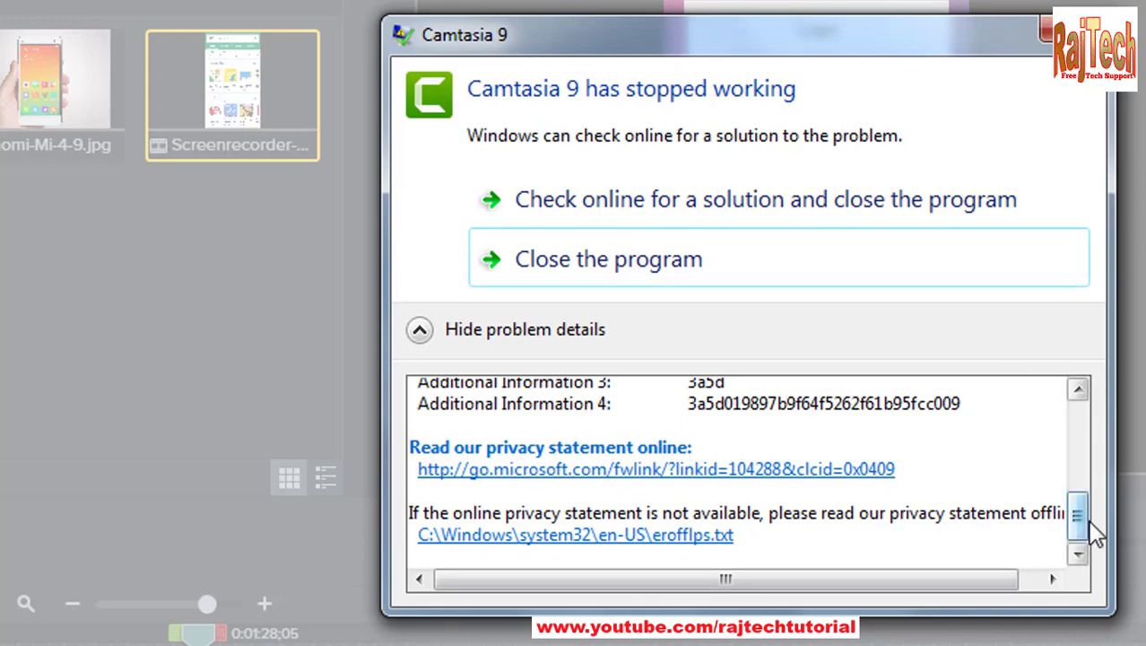
left_click_drag(1088, 533, 1085, 442)
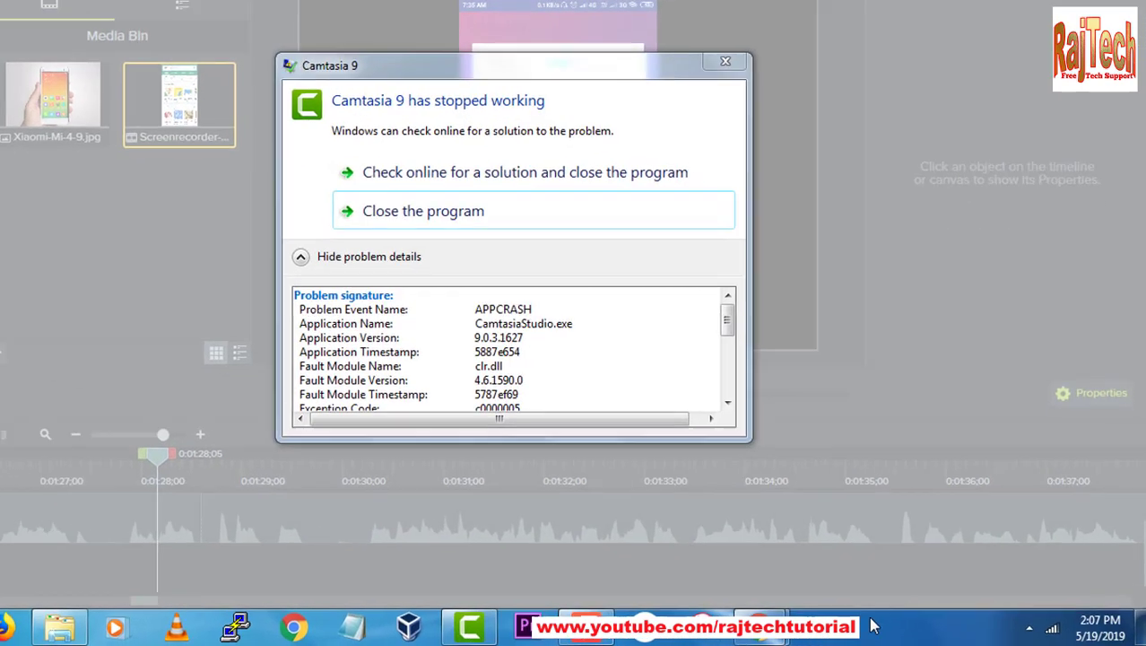
right_click(906, 638)
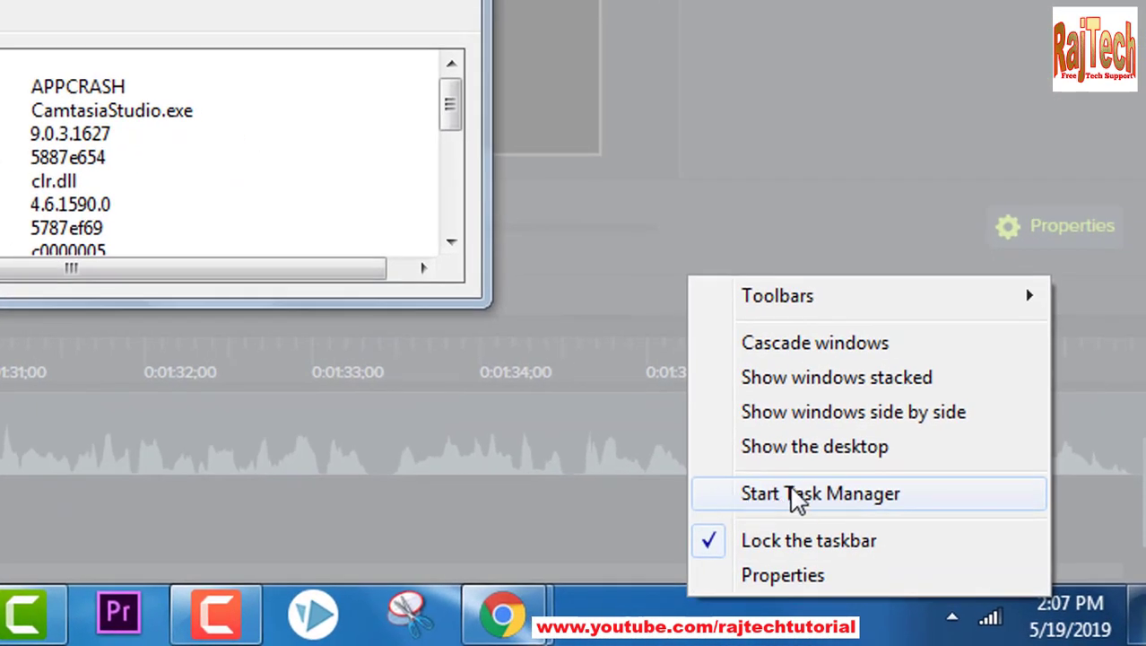
left_click(769, 495)
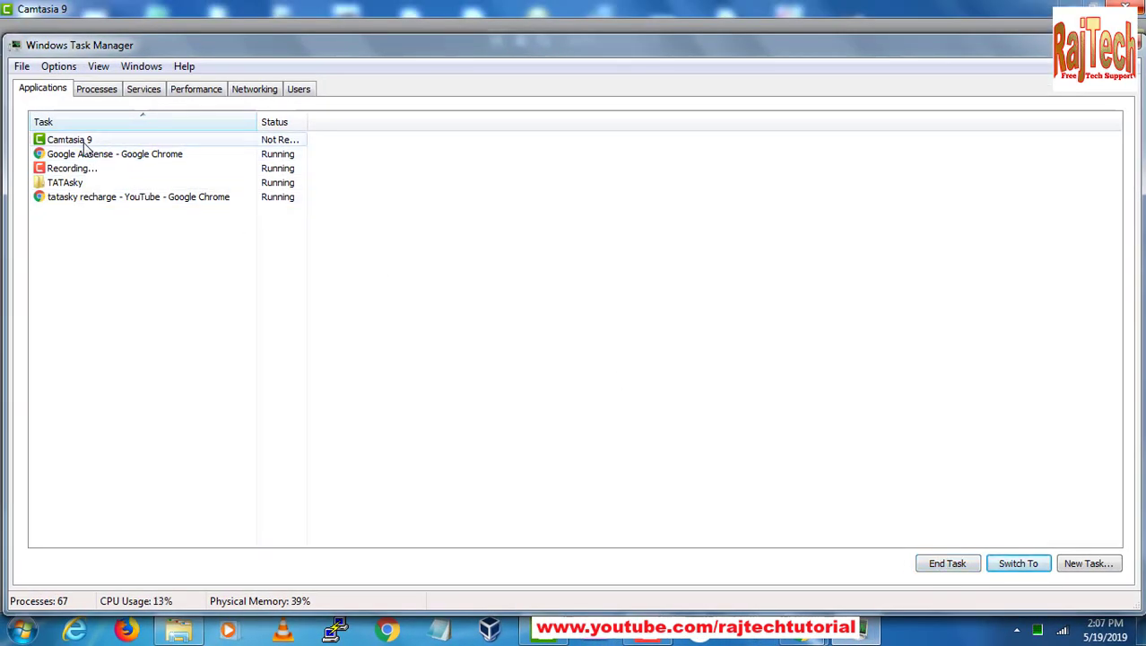
Step: Widen the Status column of the application list and go to the process behind the Camtasia 9 task
left_click_drag(306, 118, 584, 116)
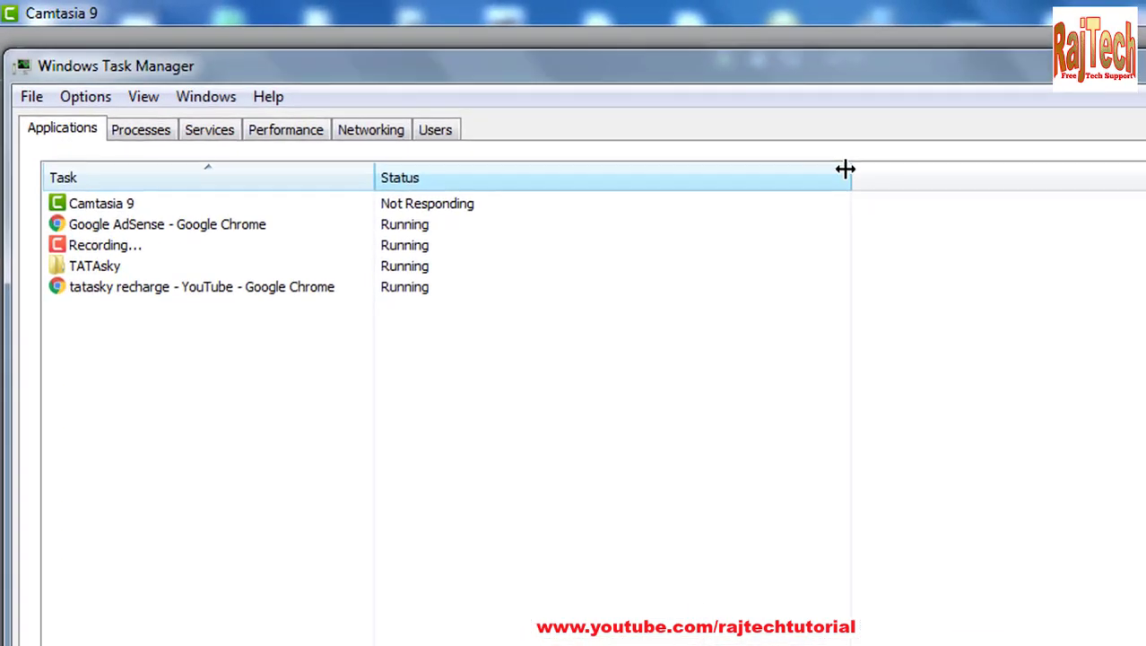
left_click_drag(846, 168, 790, 172)
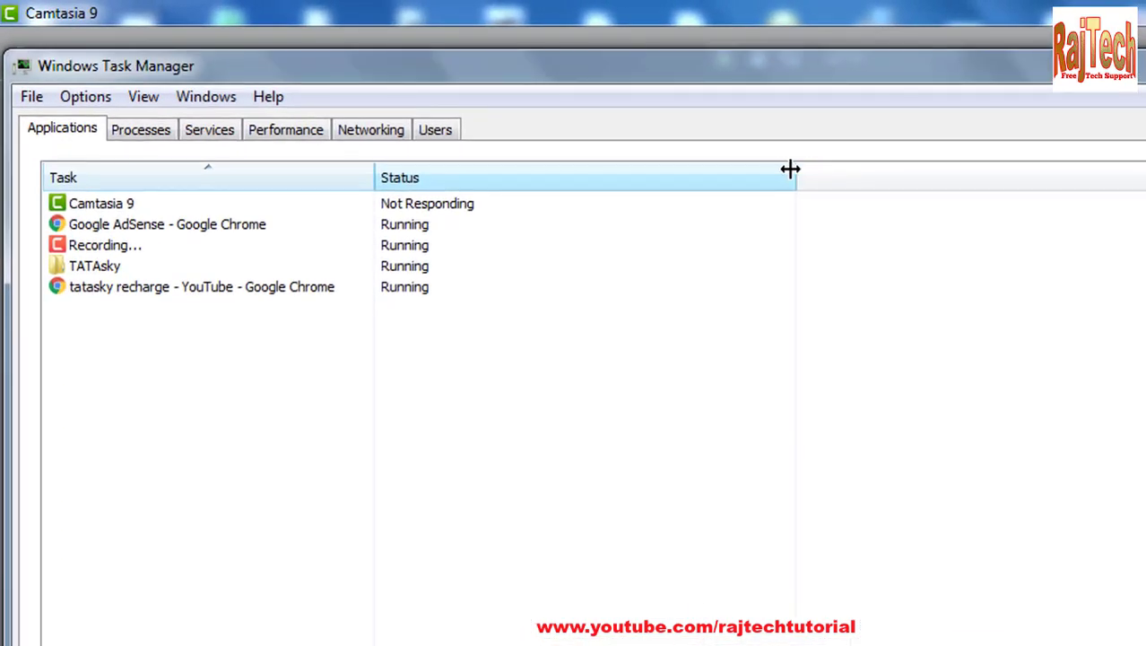
left_click(130, 207)
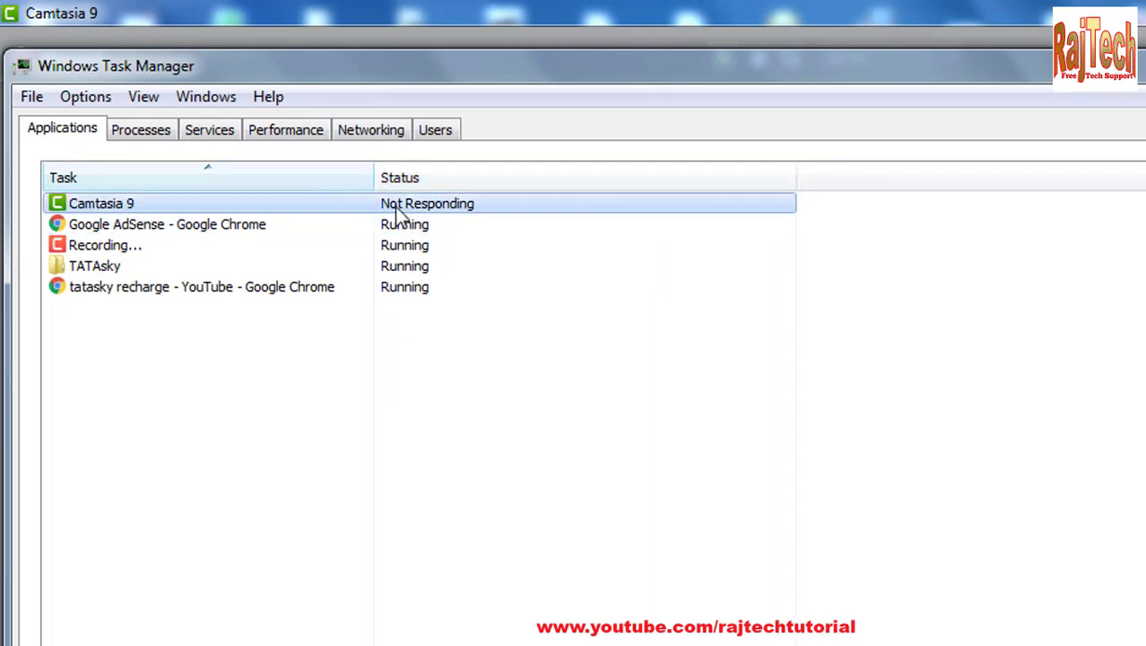
right_click(283, 206)
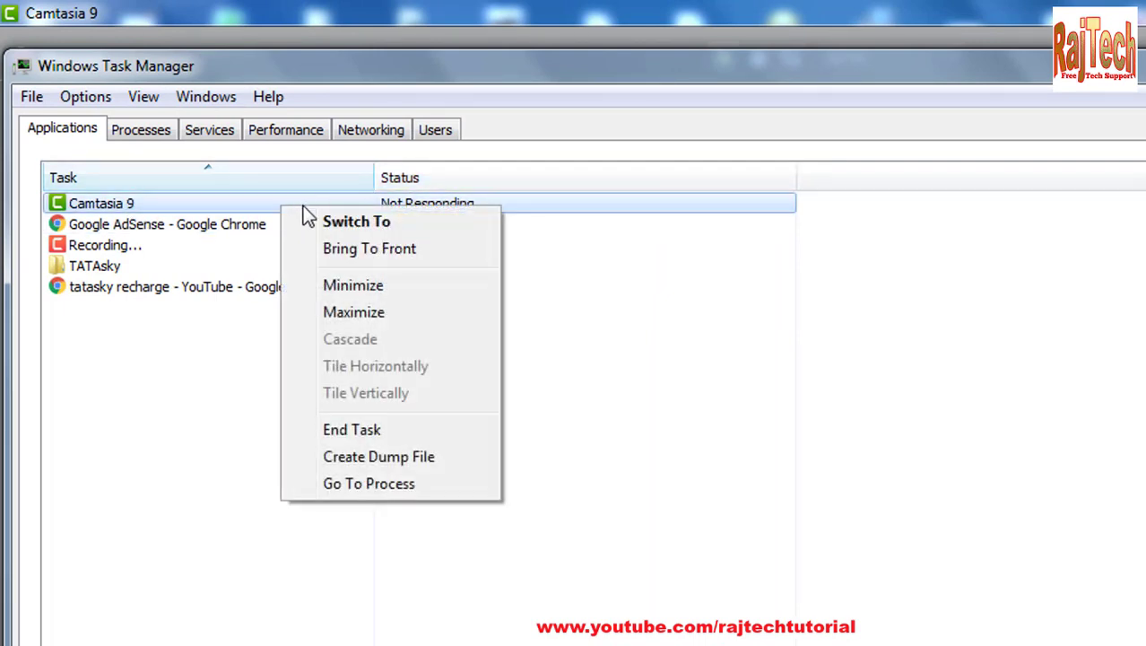
left_click(349, 482)
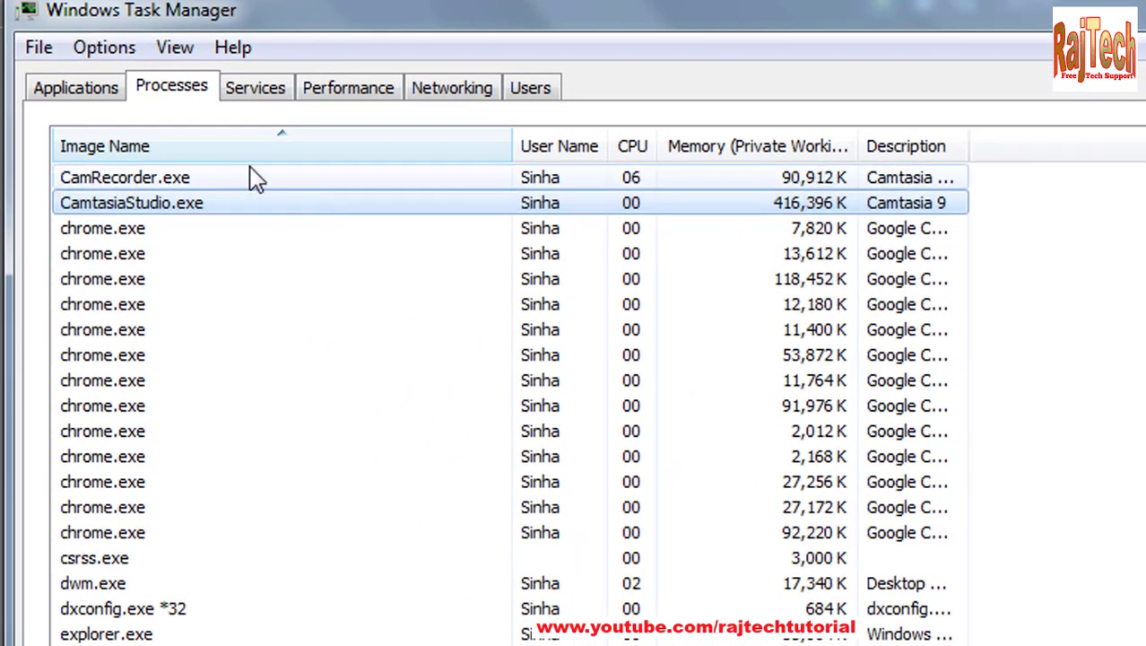
Step: End the CamtasiaStudio.exe process and confirm ending it
left_click(218, 180)
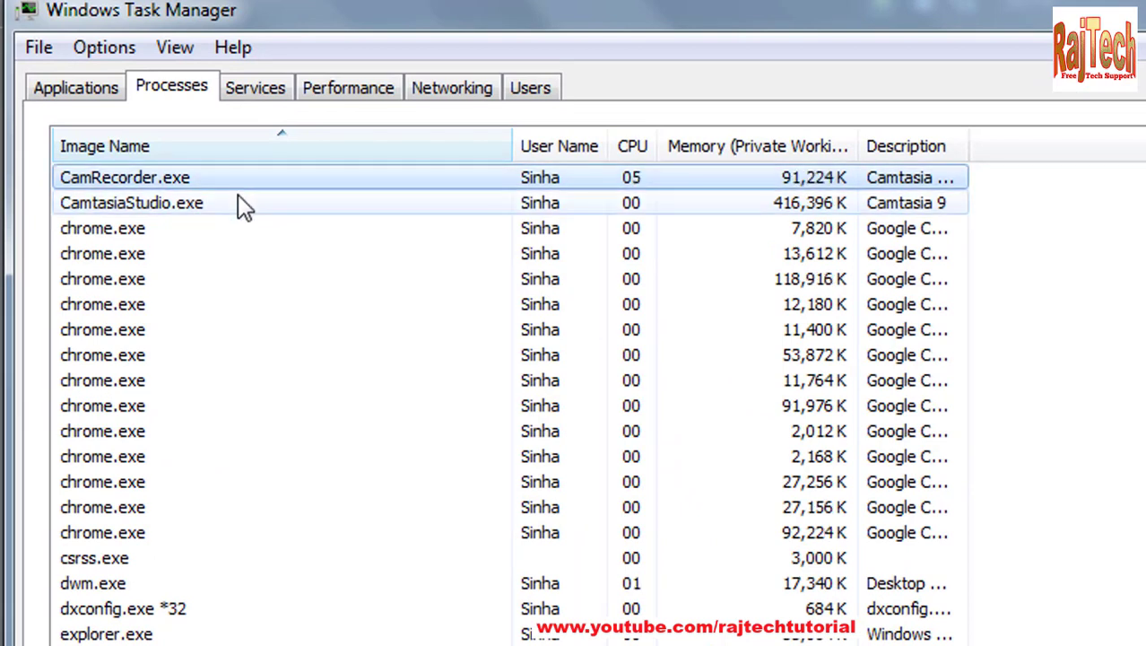
left_click(244, 202)
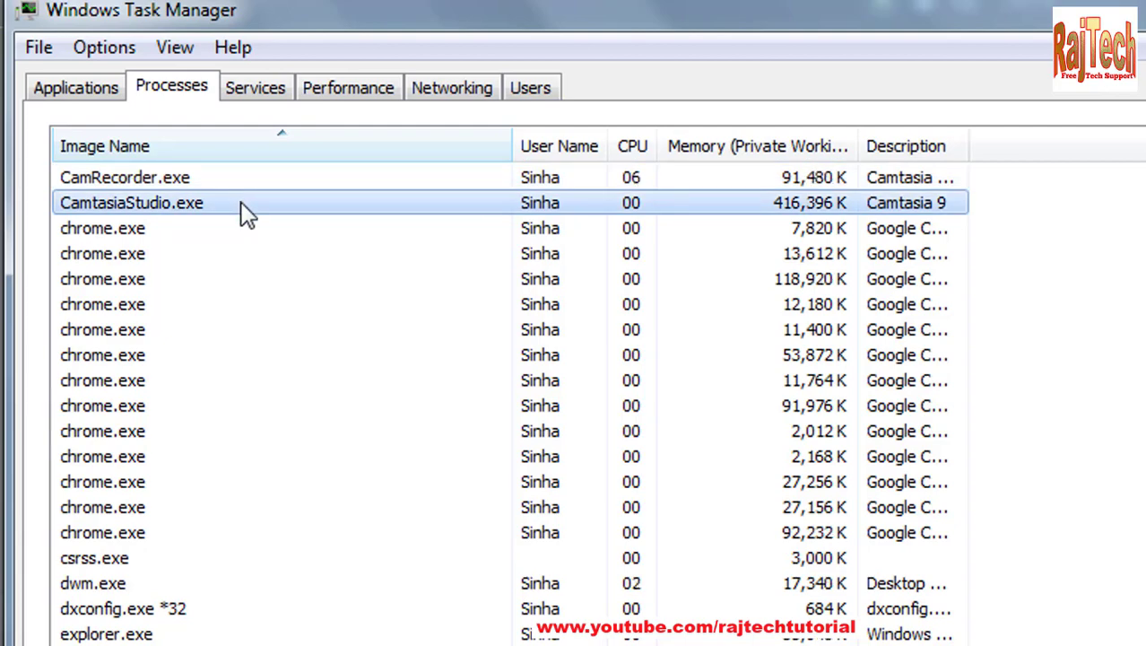
right_click(244, 209)
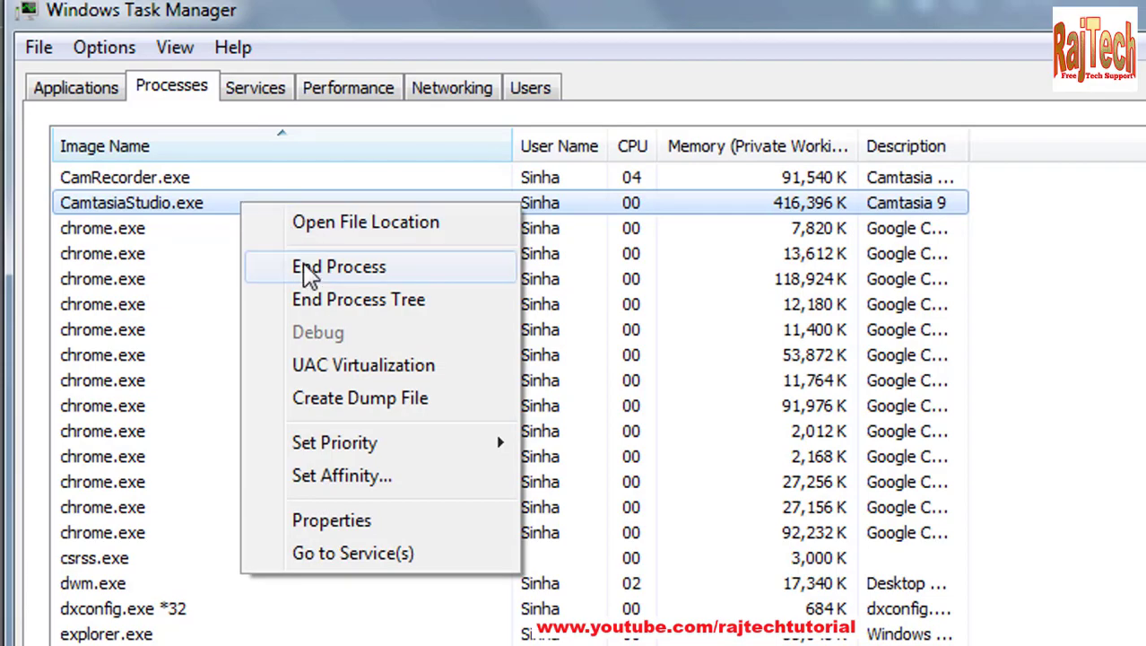
left_click(303, 269)
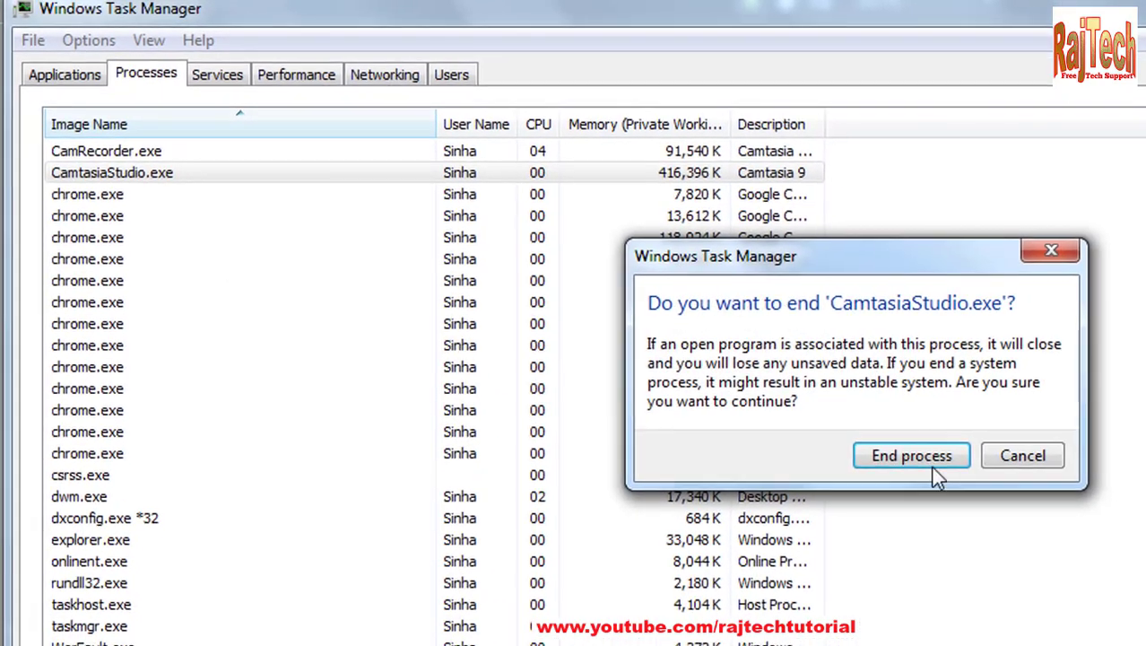
left_click(915, 460)
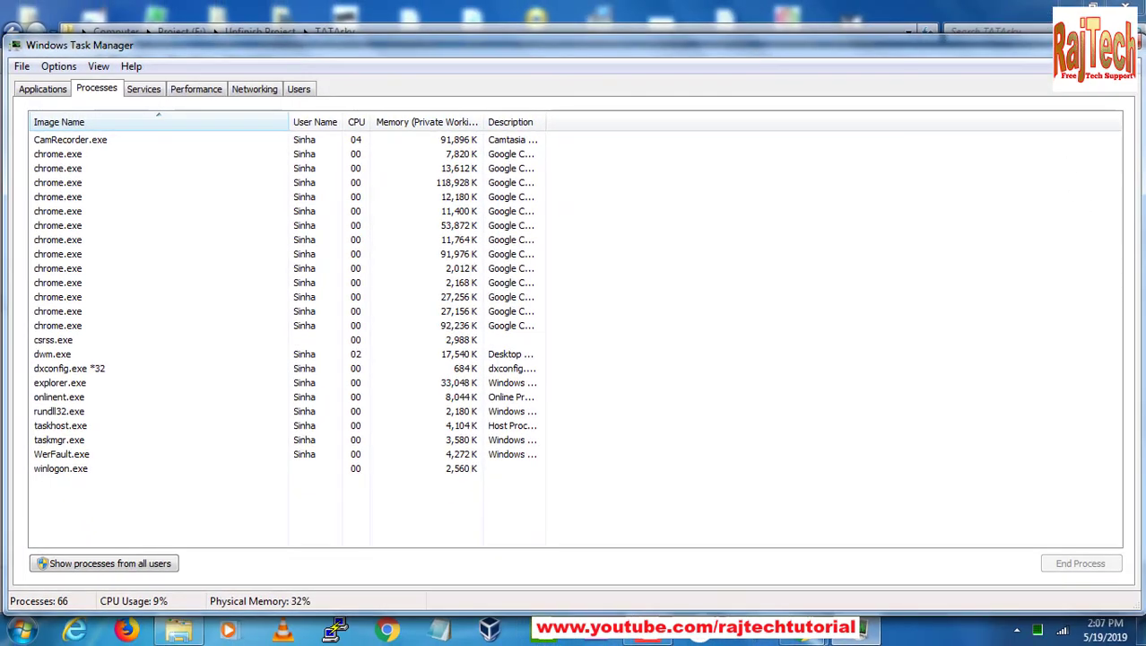
Step: Clear the desktop by closing the Task Manager and the crash report and minimizing the TATAsky folder window
key("alt+F4")
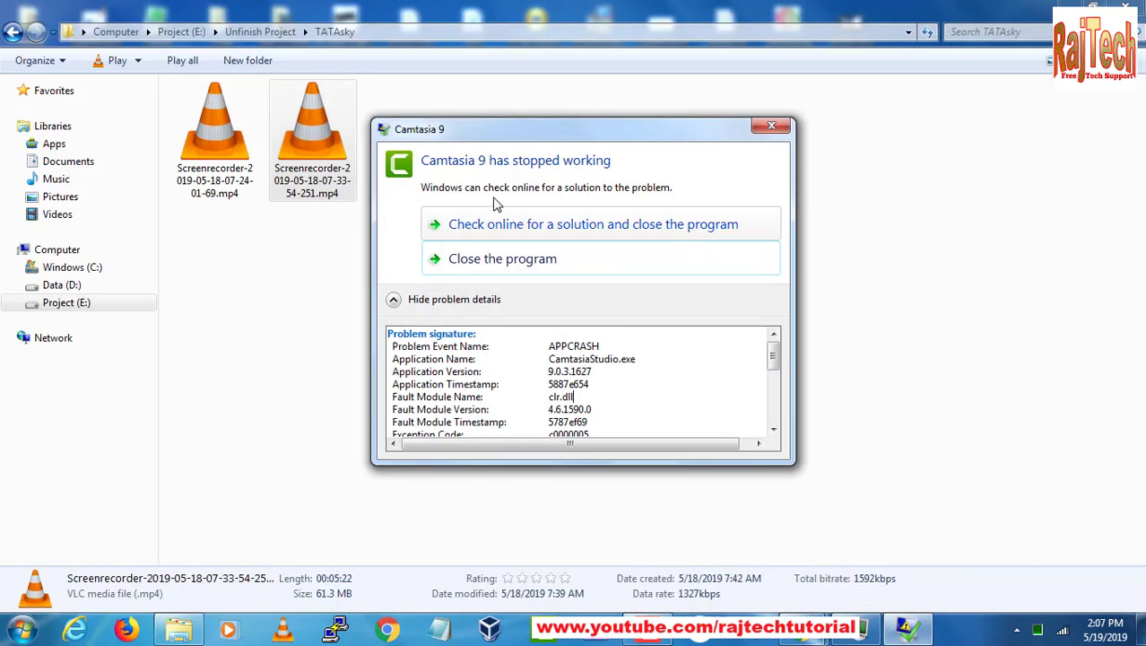
left_click(771, 125)
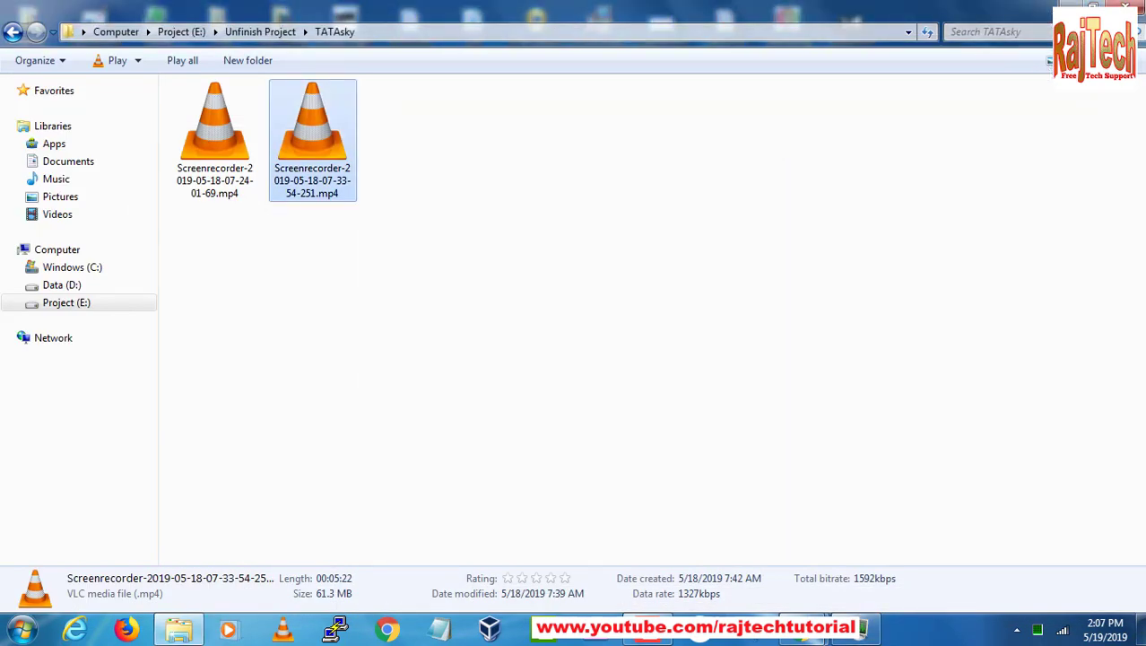
left_click(1071, 4)
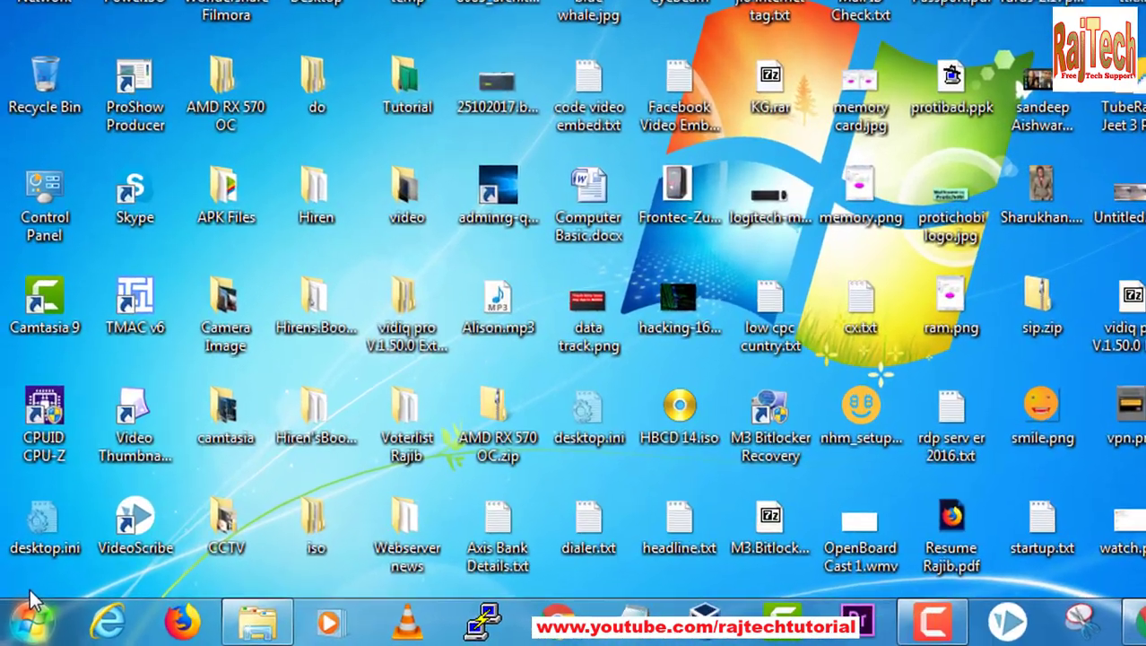
Step: Open the Windows Temp folder by running temp
key("super+r")
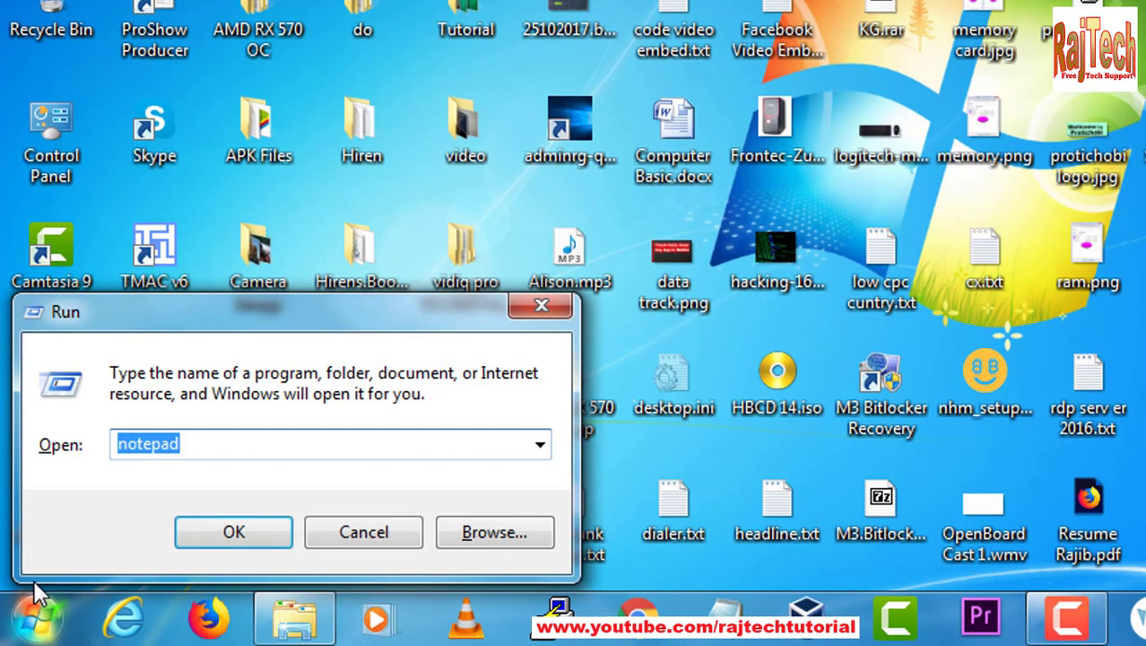
type("temp")
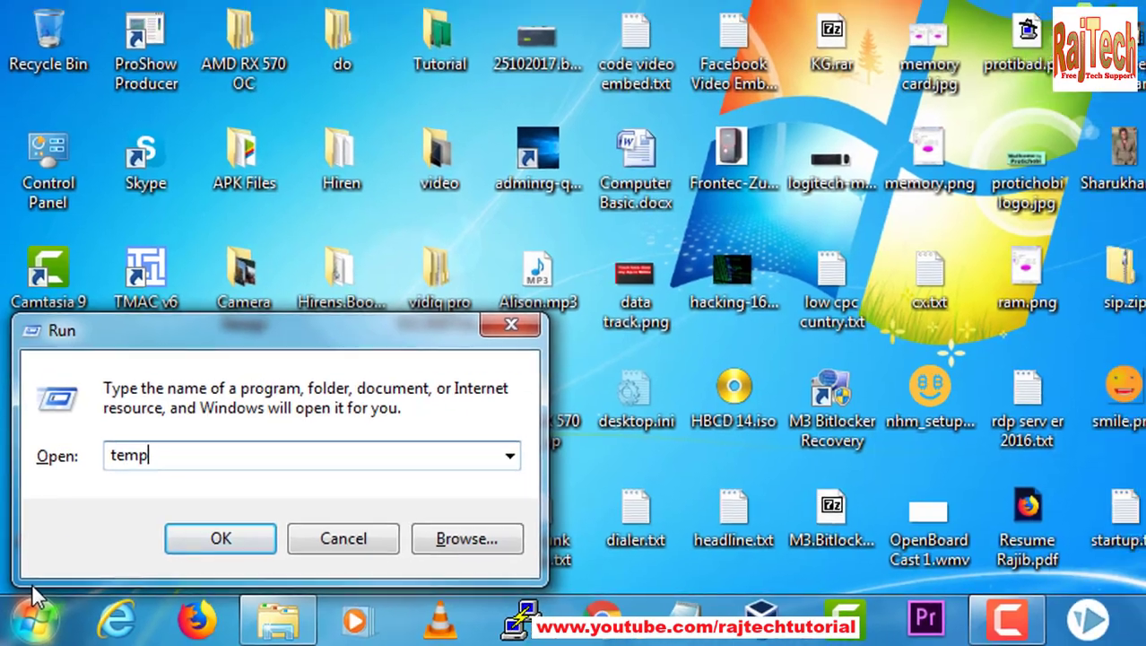
key("Return")
Step: Delete all items in the Windows Temp folder, granting administrator permission, and close the folder window
left_click(376, 480)
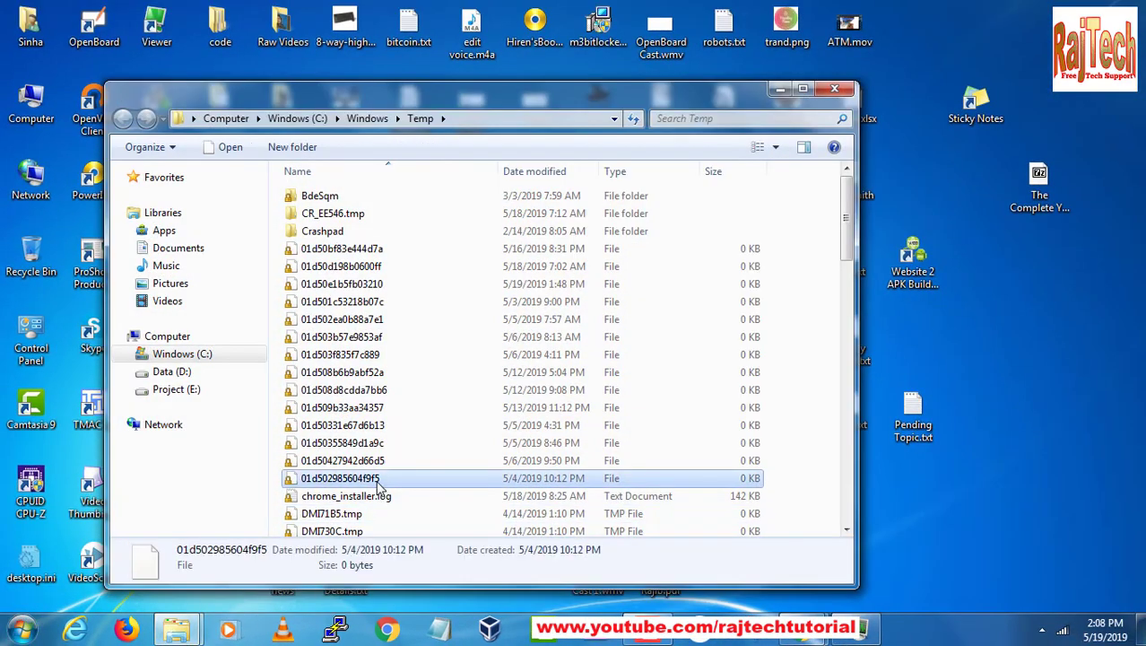
key("ctrl+a")
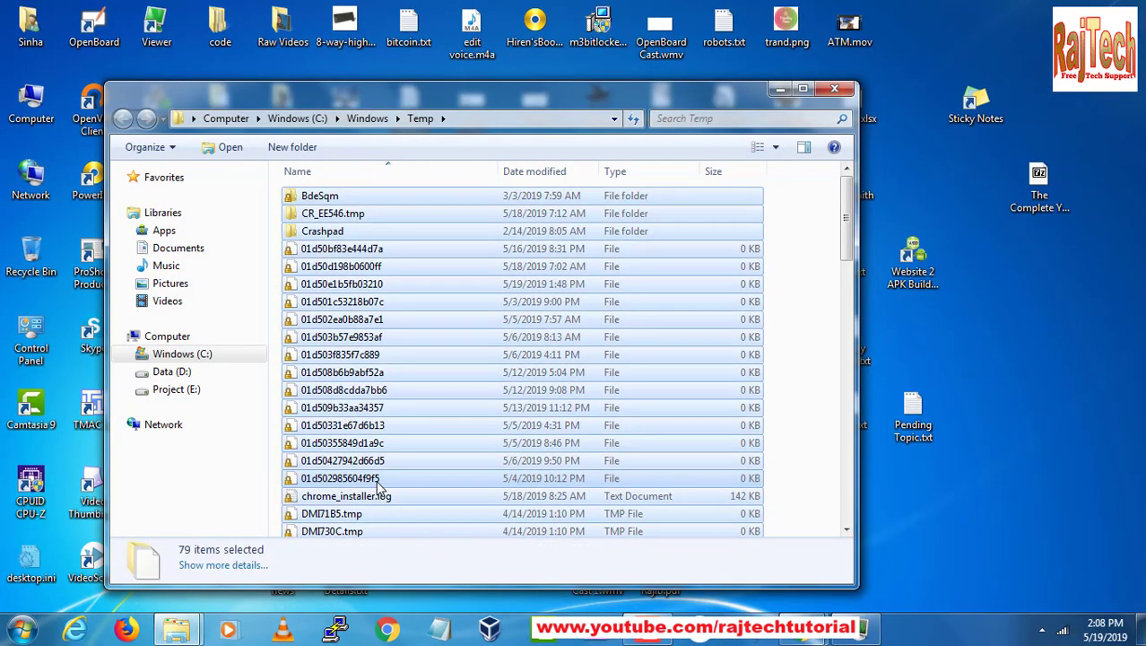
key("Delete")
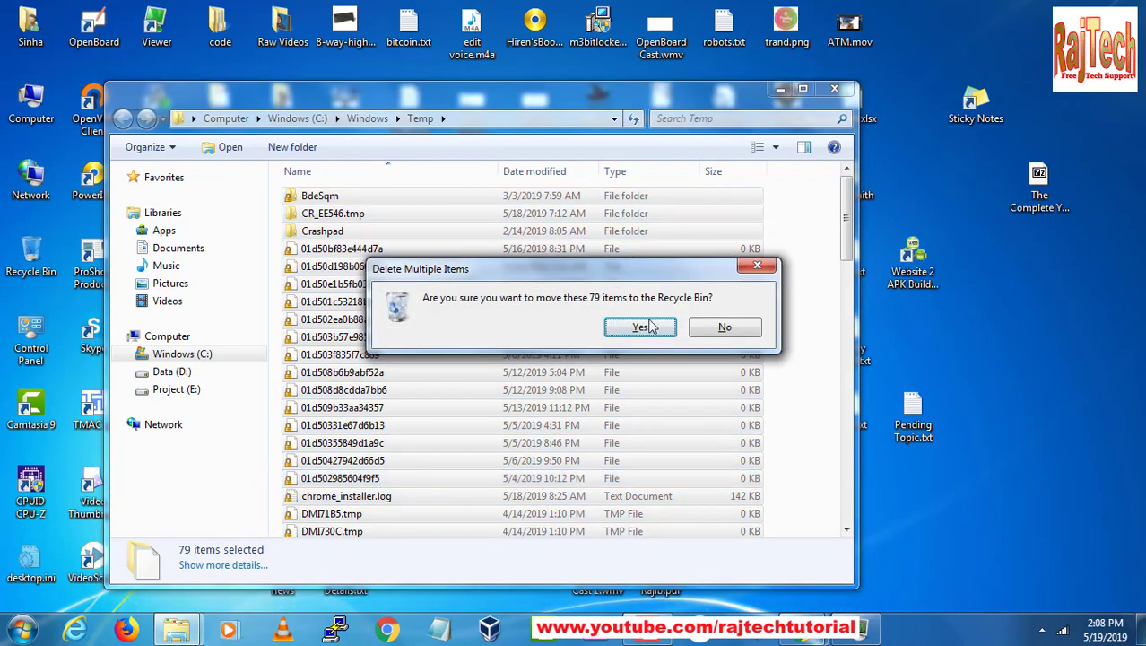
left_click(650, 327)
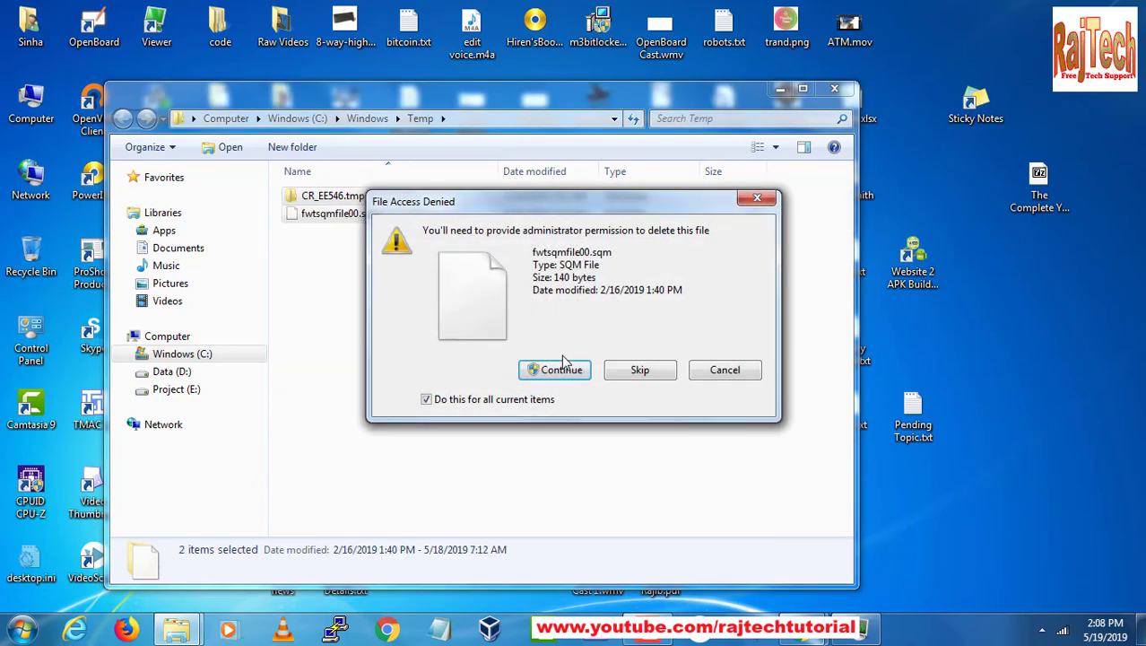
left_click(574, 371)
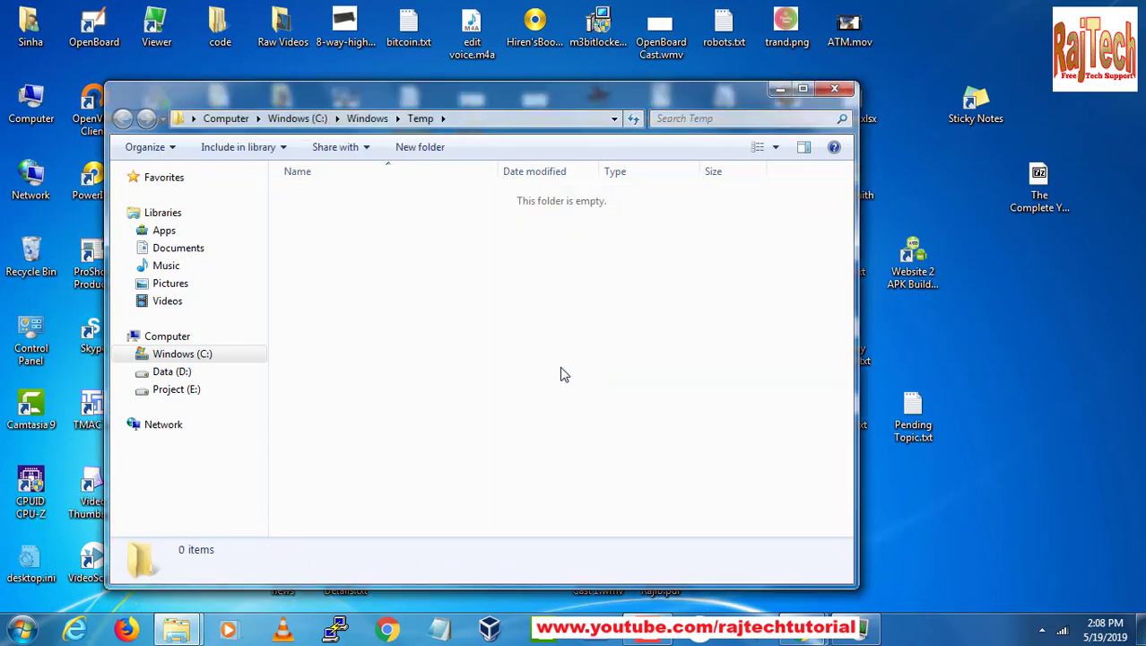
left_click(848, 89)
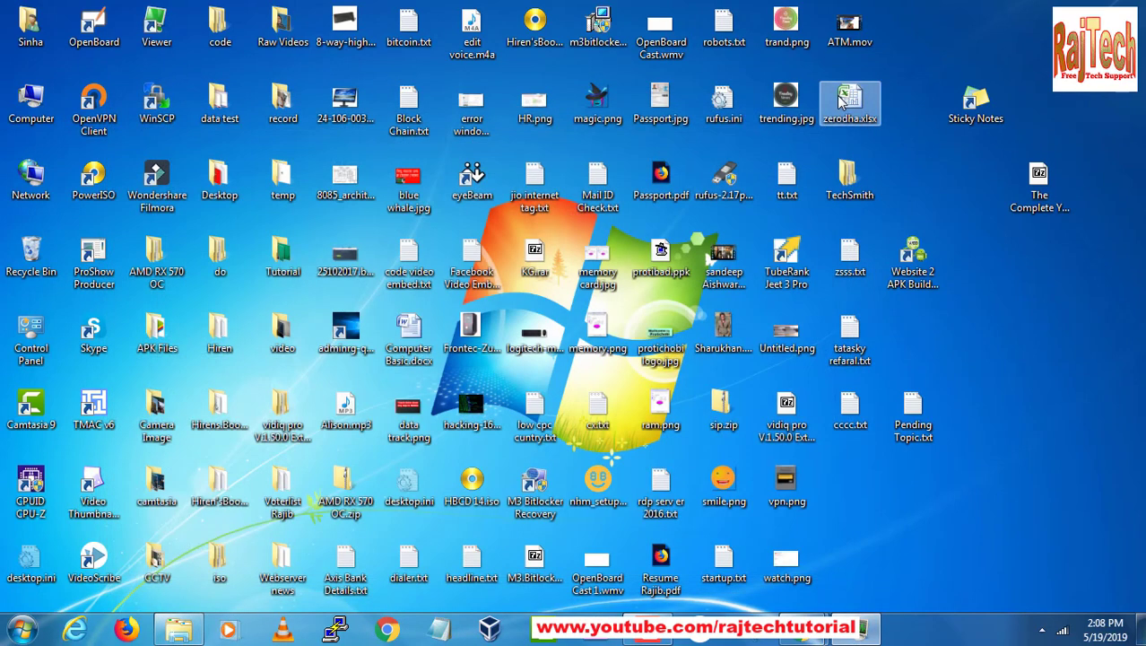
Step: Open the user profile's Temp folder by running %temp%
key("super+r")
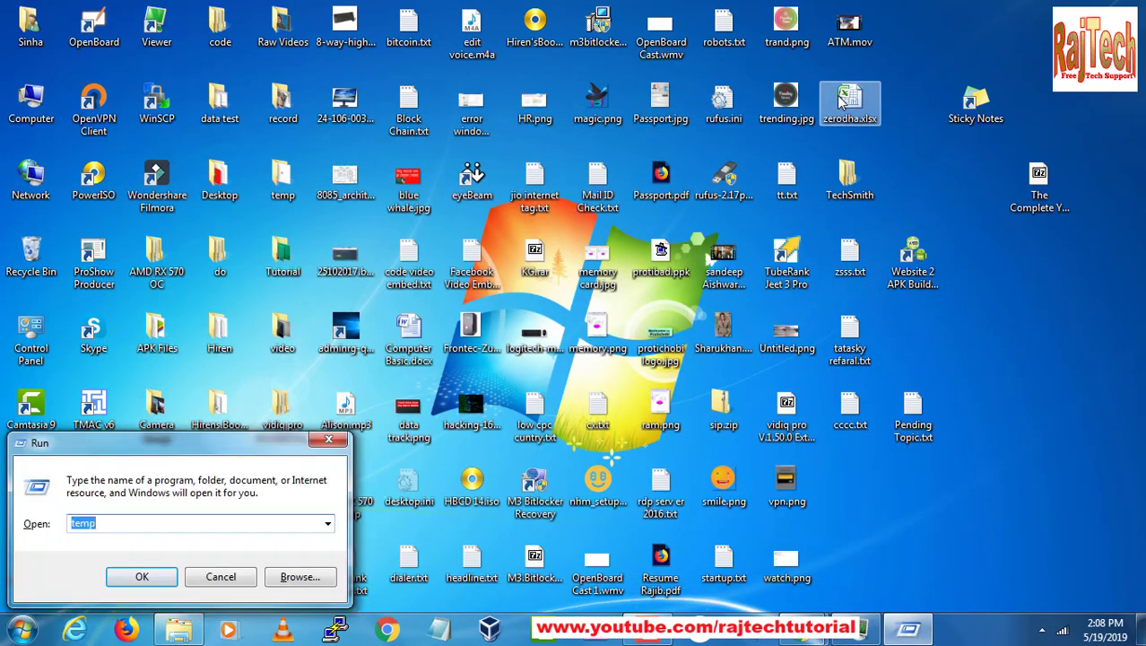
type("temp")
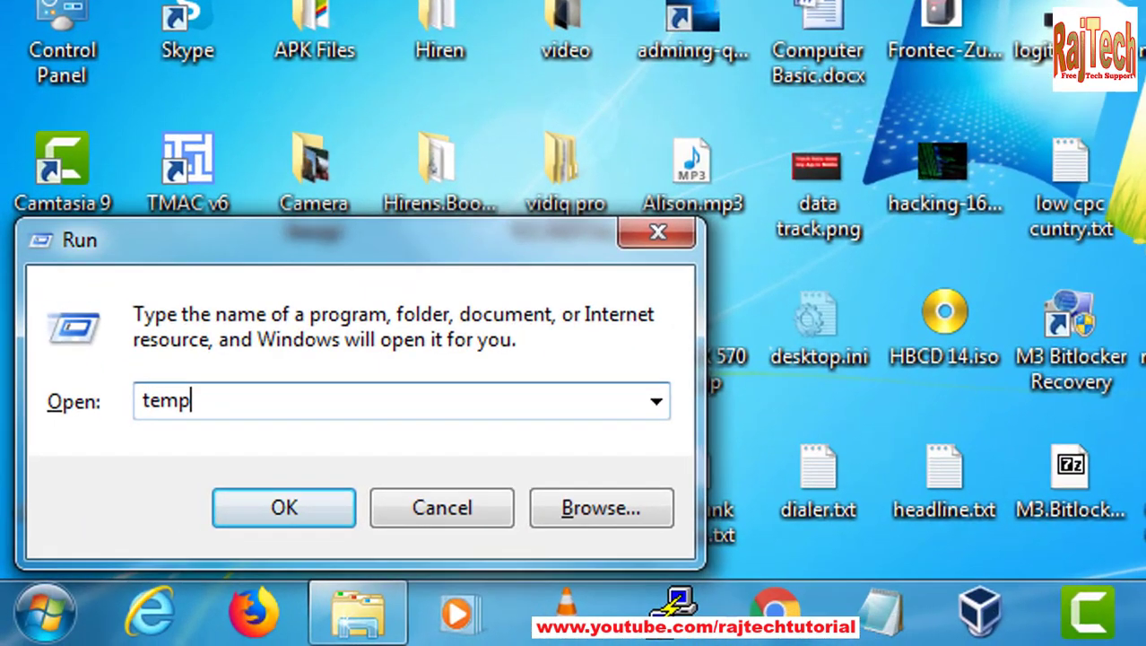
type("%")
key("Left")
key("Home")
type("%")
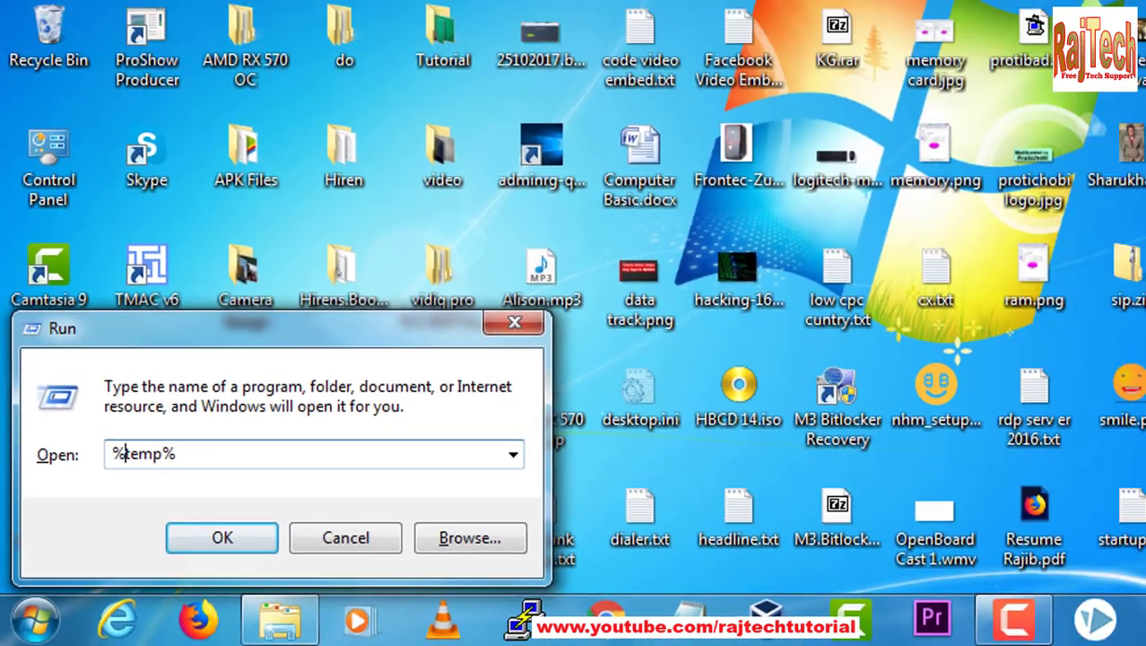
key("Return")
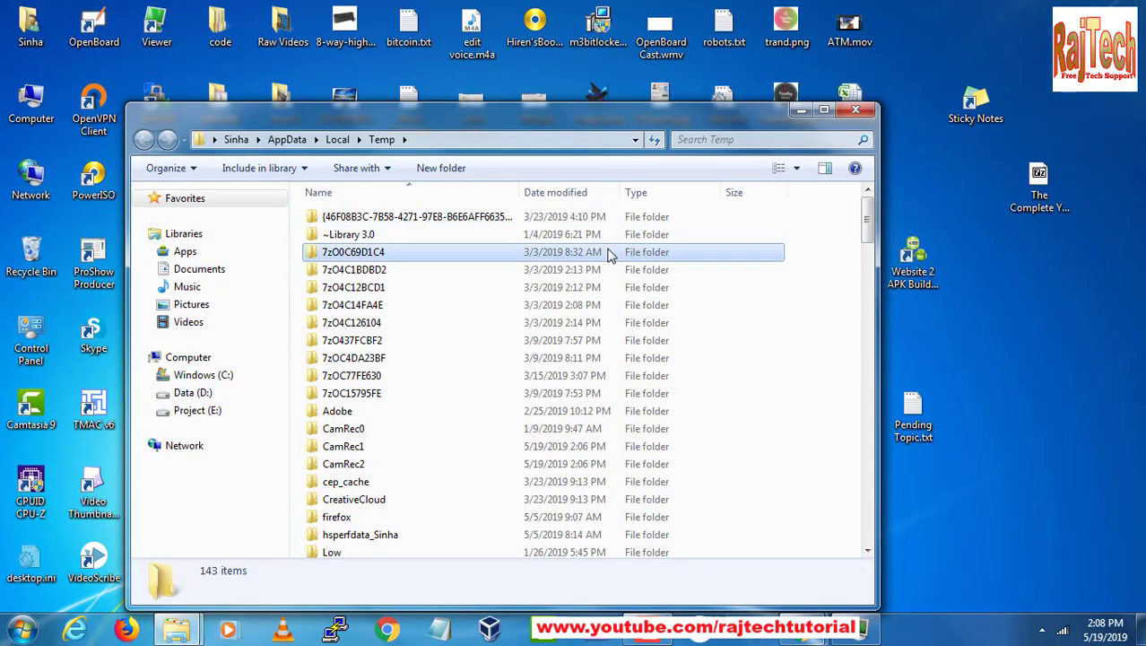
Step: Delete all items in the user profile's Temp folder and confirm the deletion
left_click(608, 252)
key("ctrl+a")
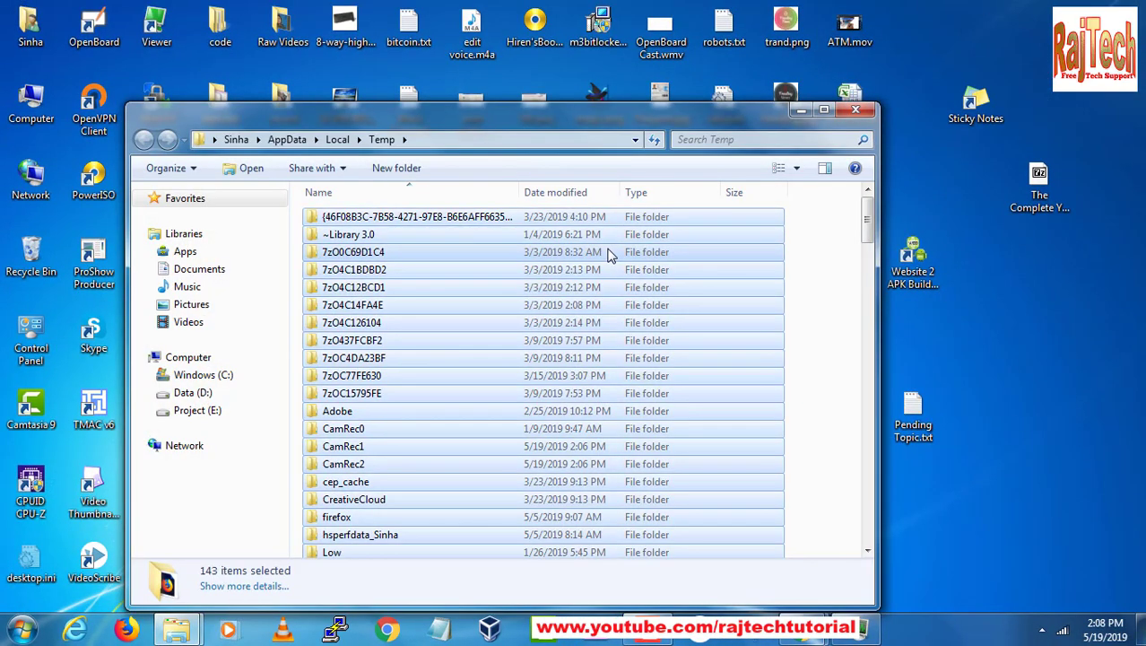
key("Delete")
key("Return")
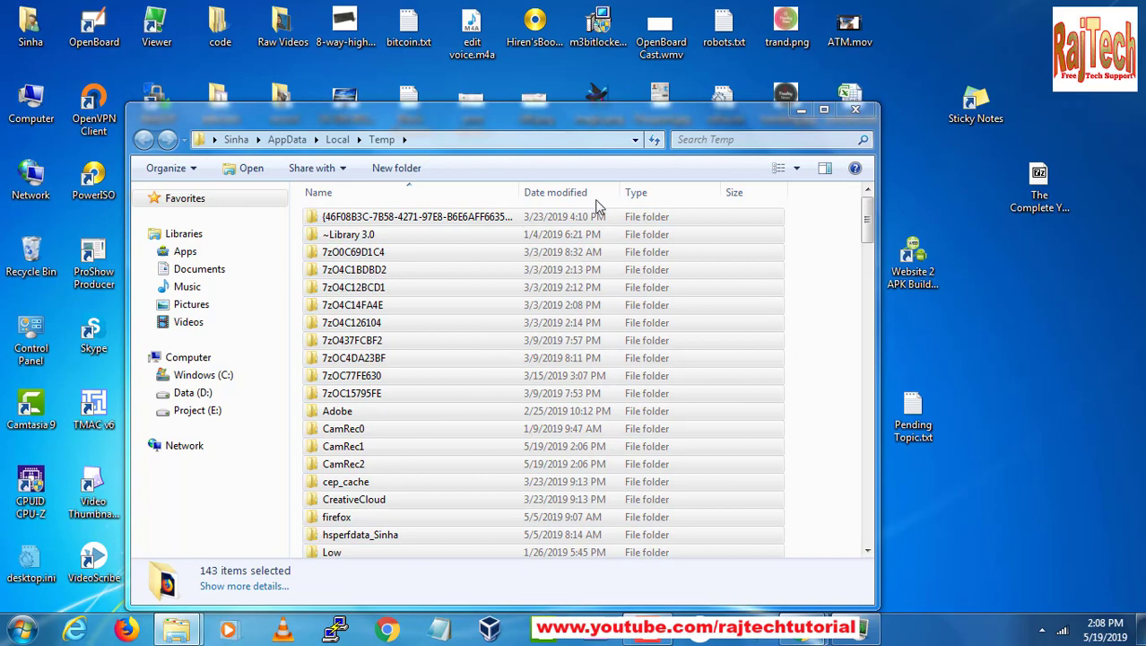
left_click(552, 391)
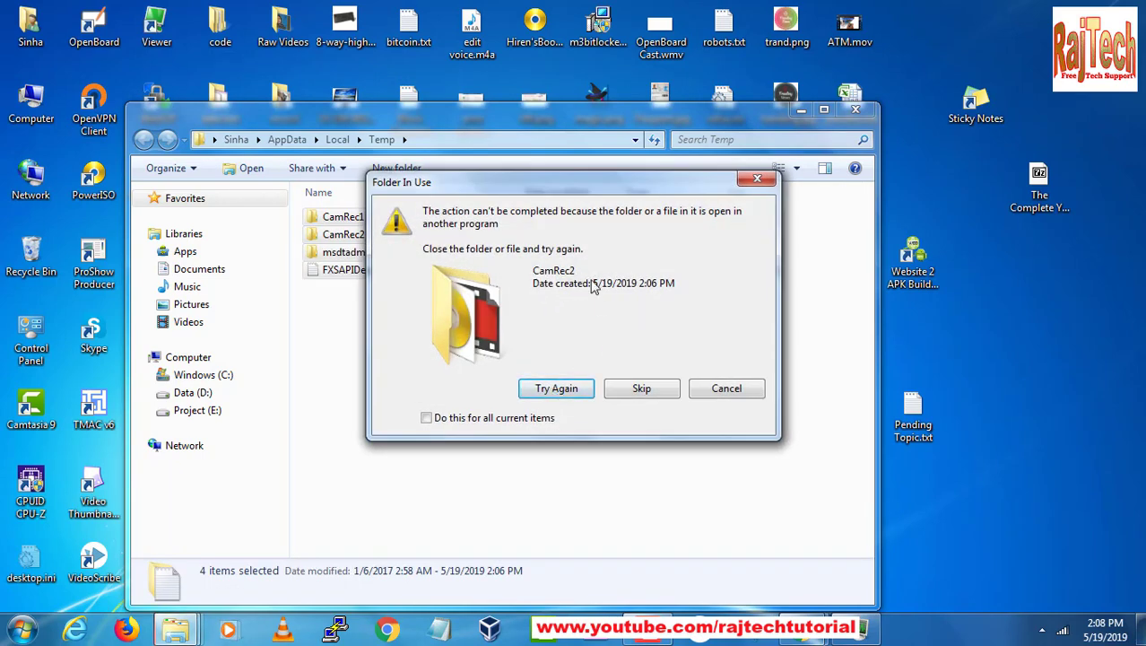
Step: Skip the CamRec folders that cannot be deleted, allow administrator permission where asked, and close the Temp folder window
left_click(487, 417)
left_click(556, 394)
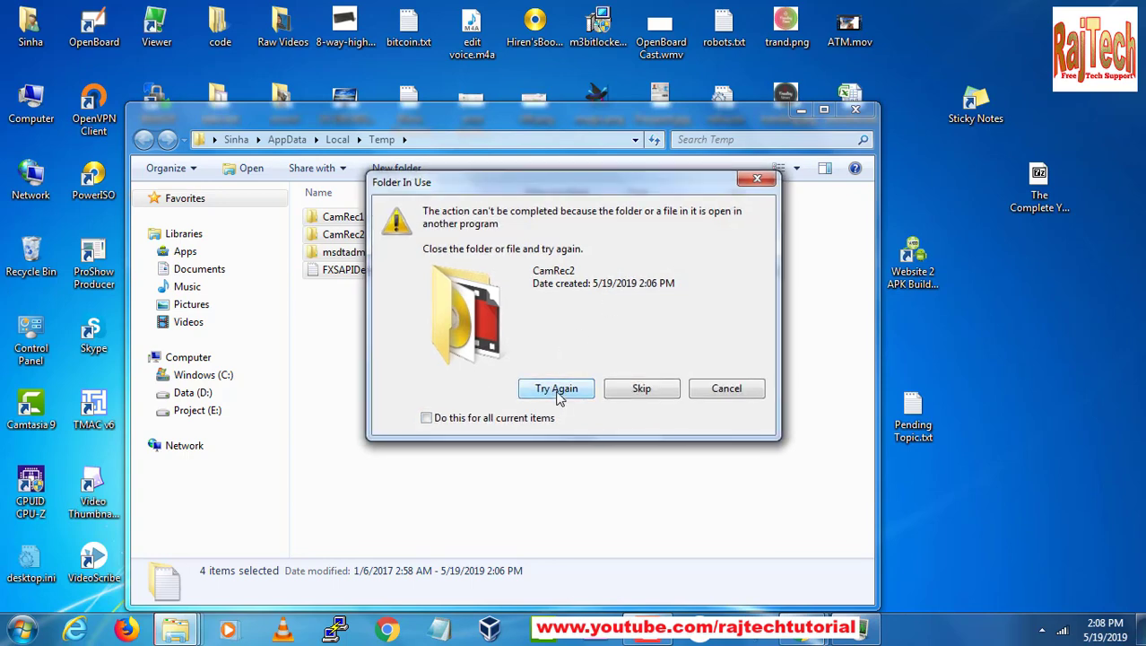
left_click(649, 395)
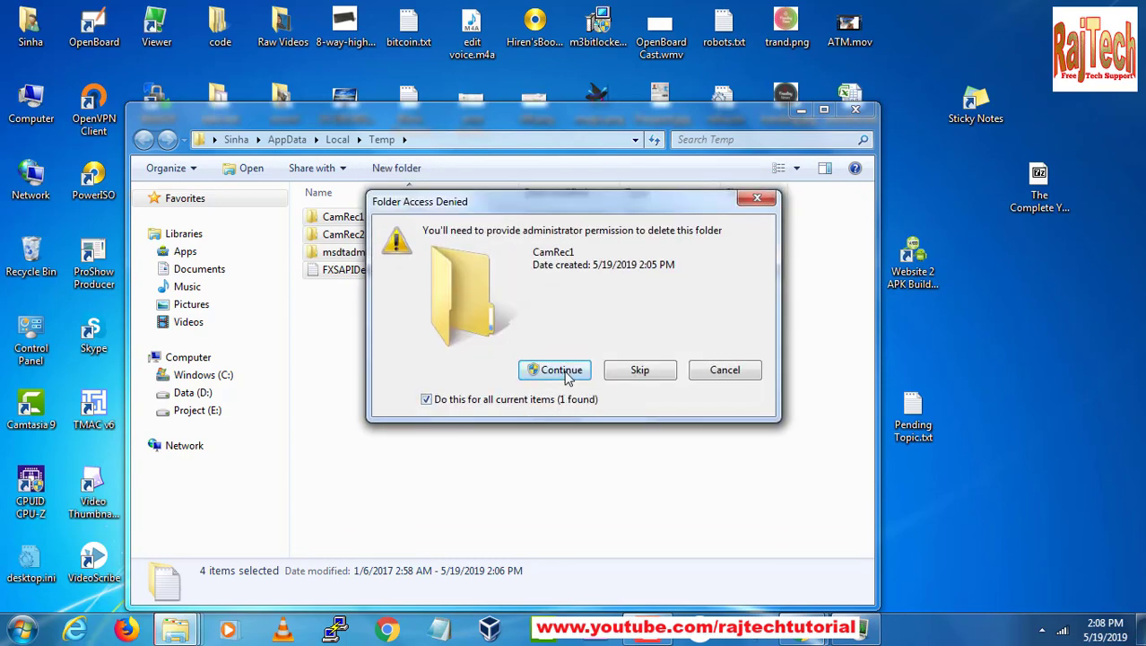
left_click(563, 370)
left_click(513, 419)
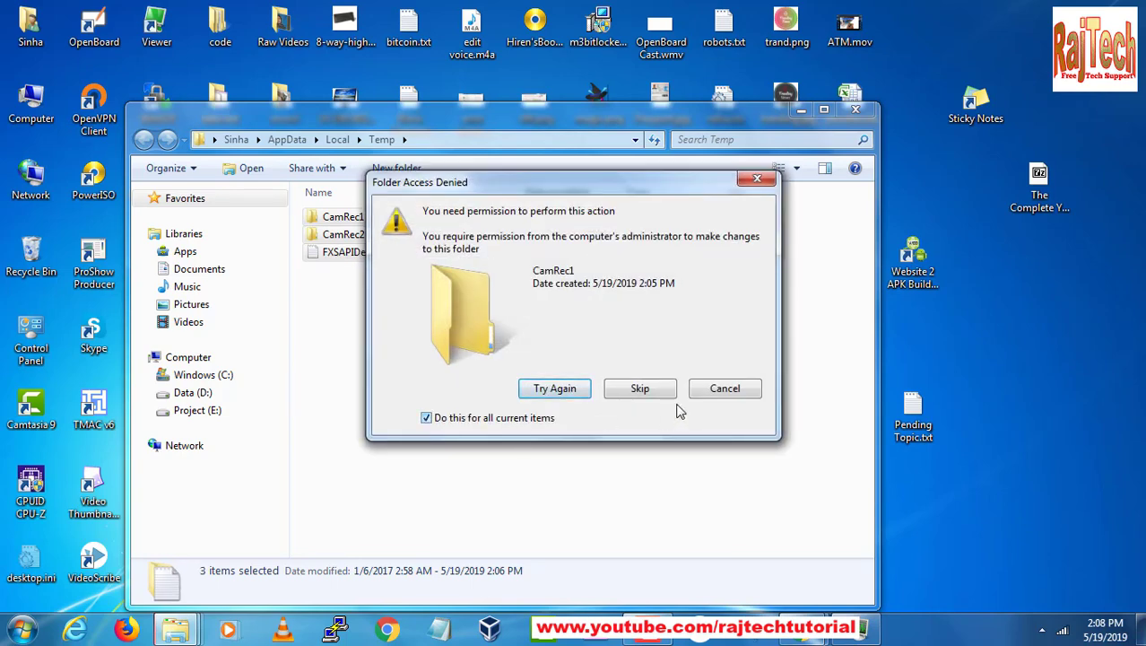
left_click(639, 388)
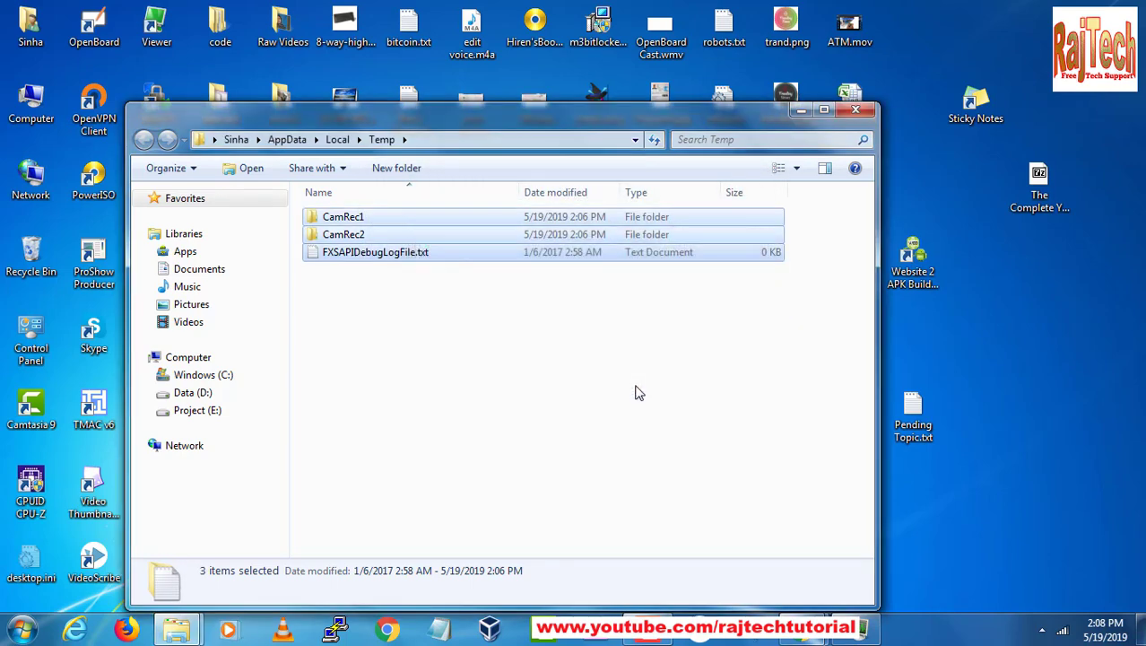
left_click(542, 379)
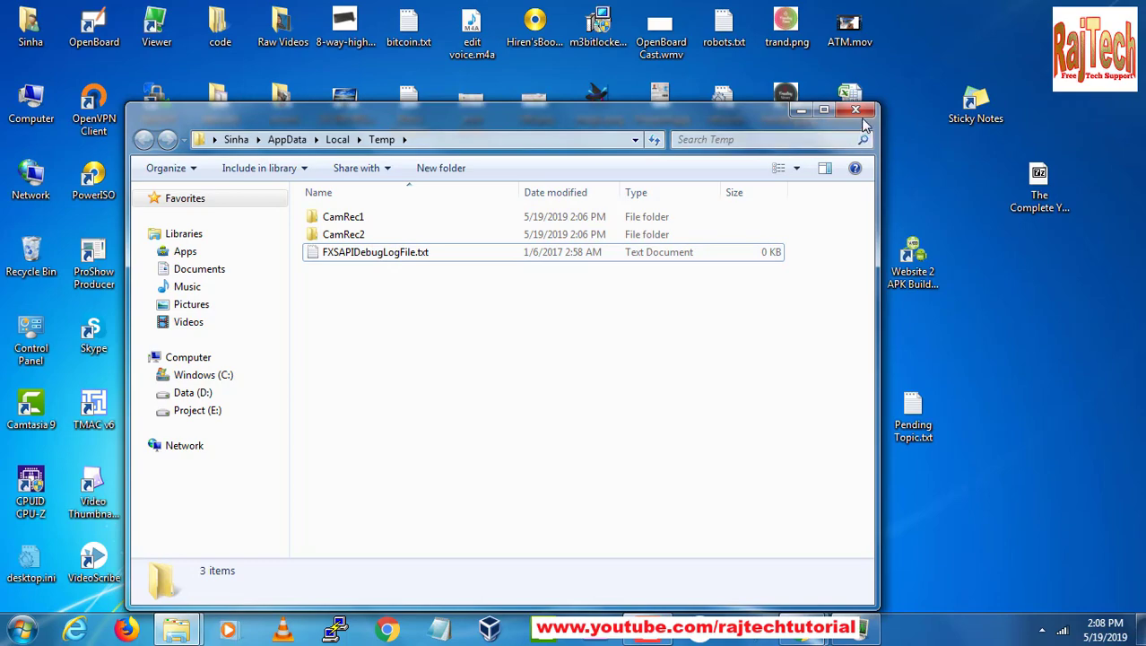
left_click(858, 111)
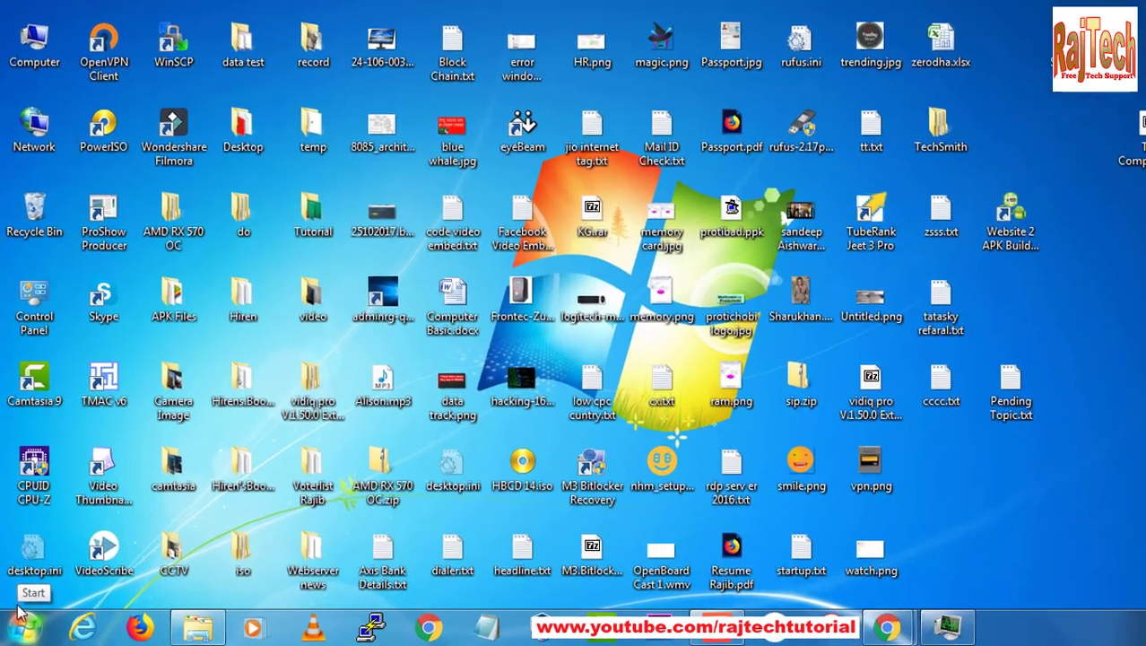
Step: Open the Windows Prefetch folder by running prefetch and grant permanent access to it
key("super+r")
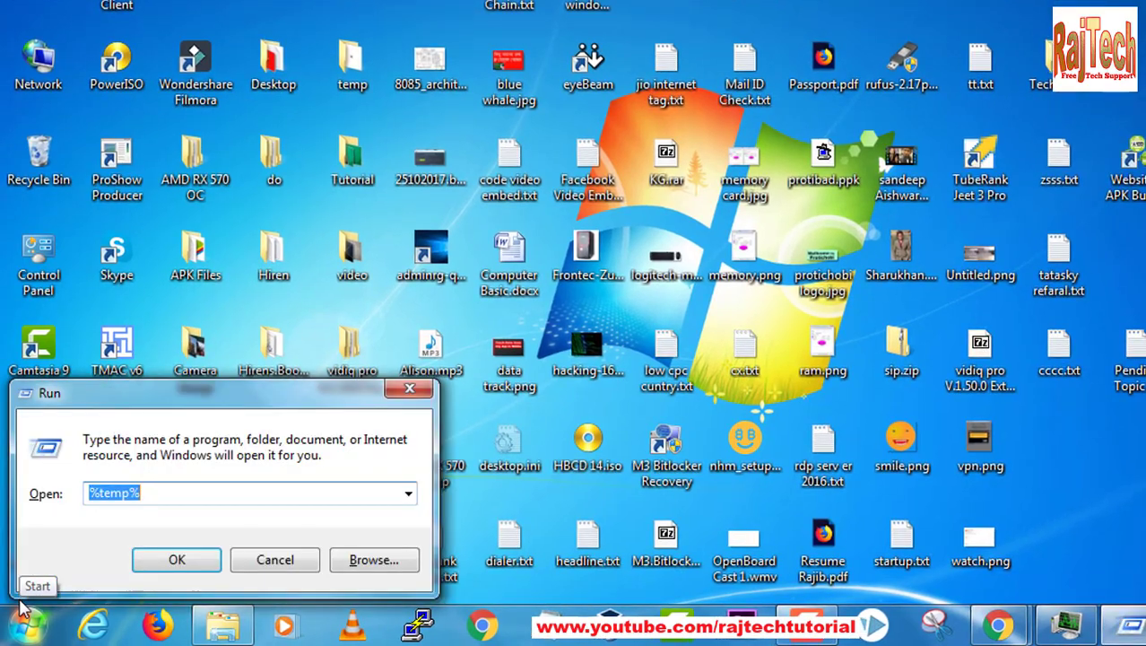
type("prefe")
type("tc")
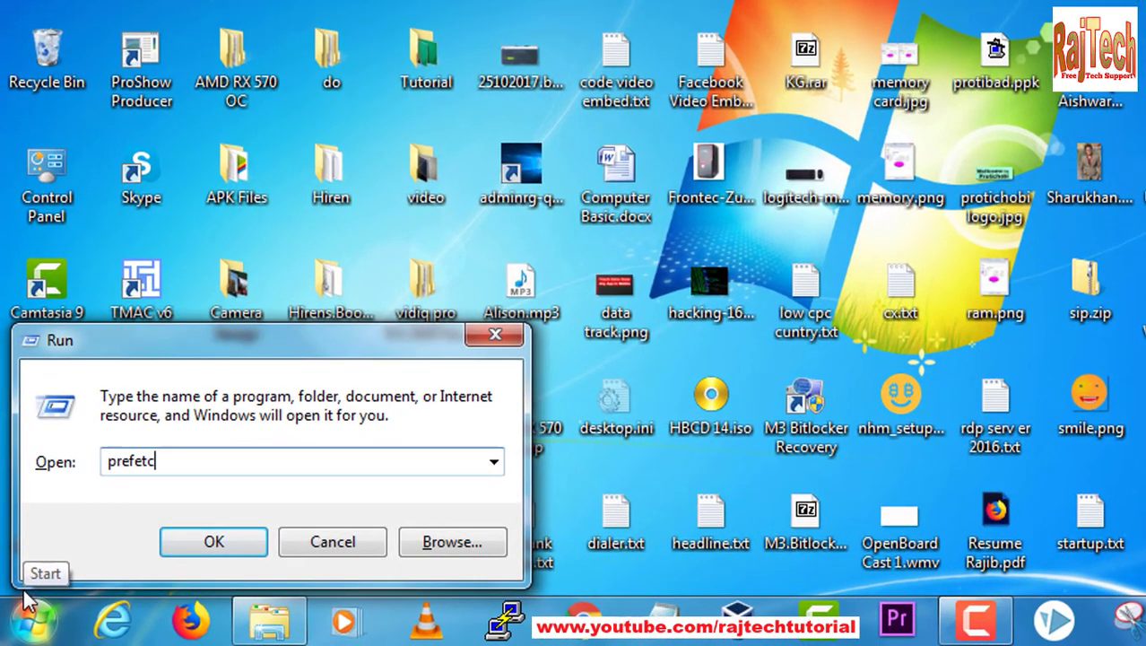
type("h")
key("Return")
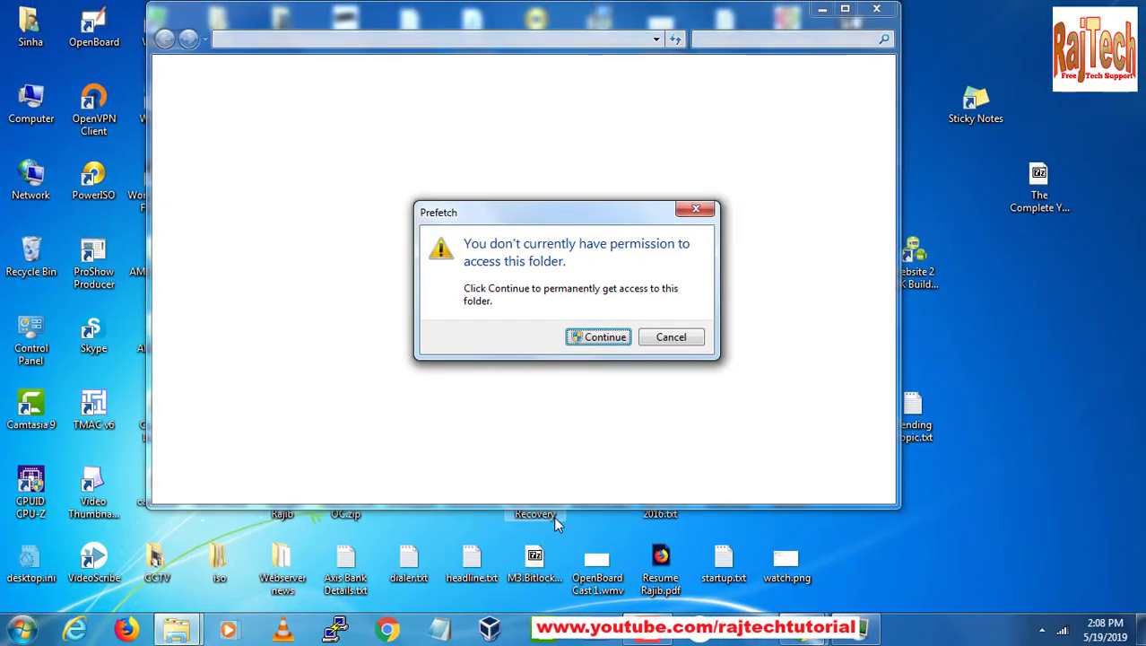
left_click(597, 337)
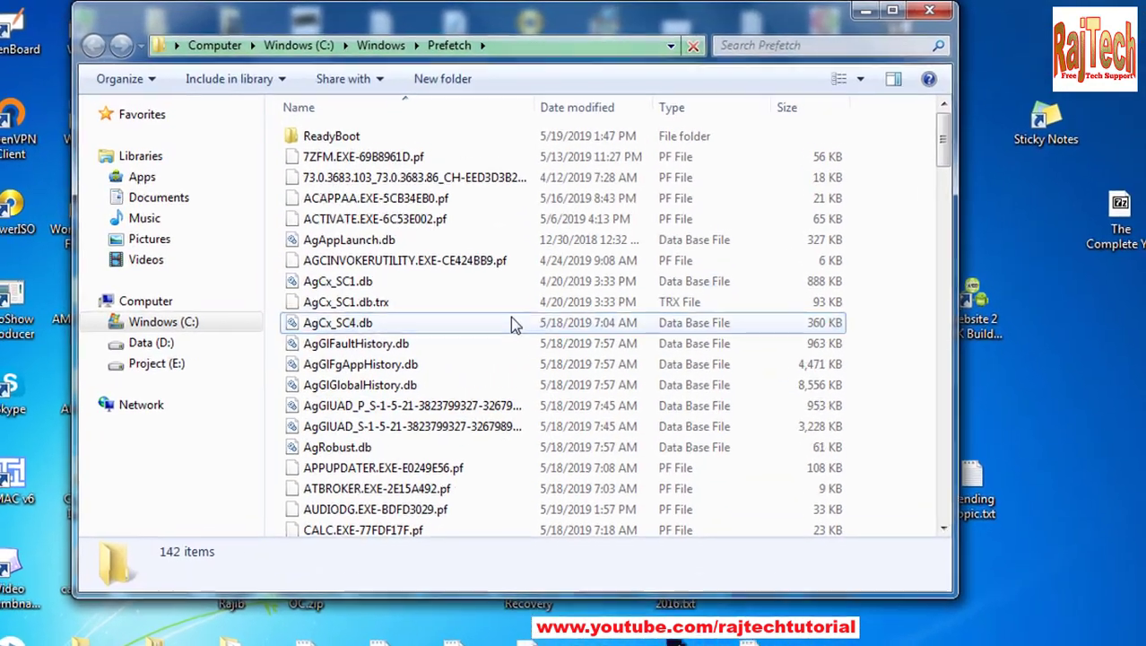
Step: Delete all items in the Prefetch folder and close the folder window
left_click(511, 321)
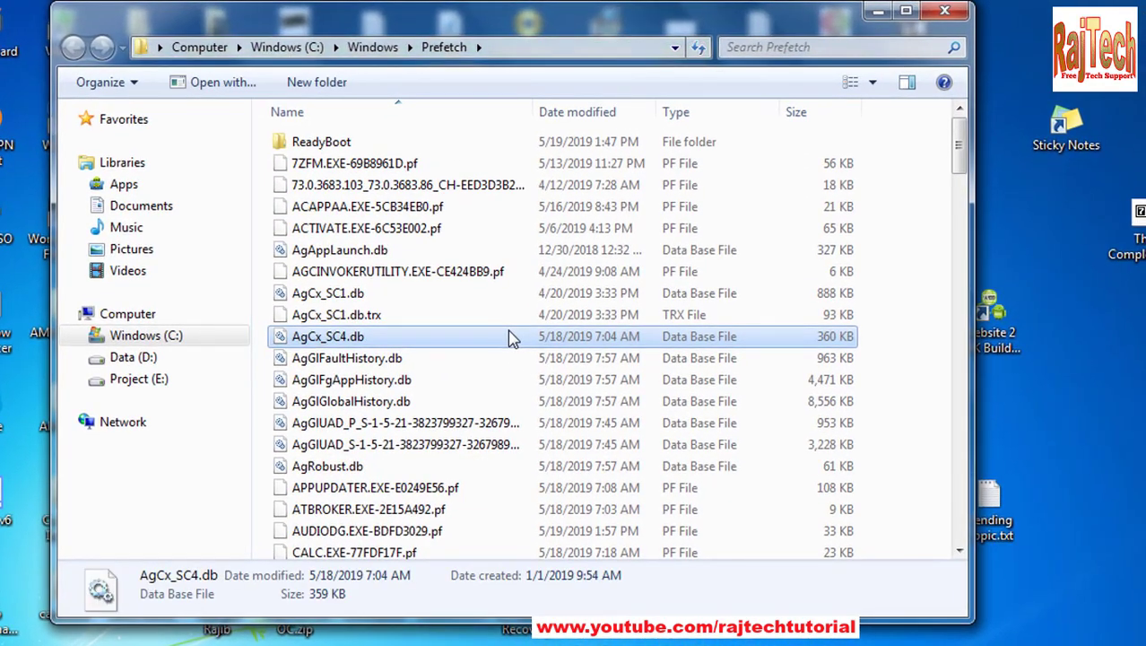
key("ctrl+a")
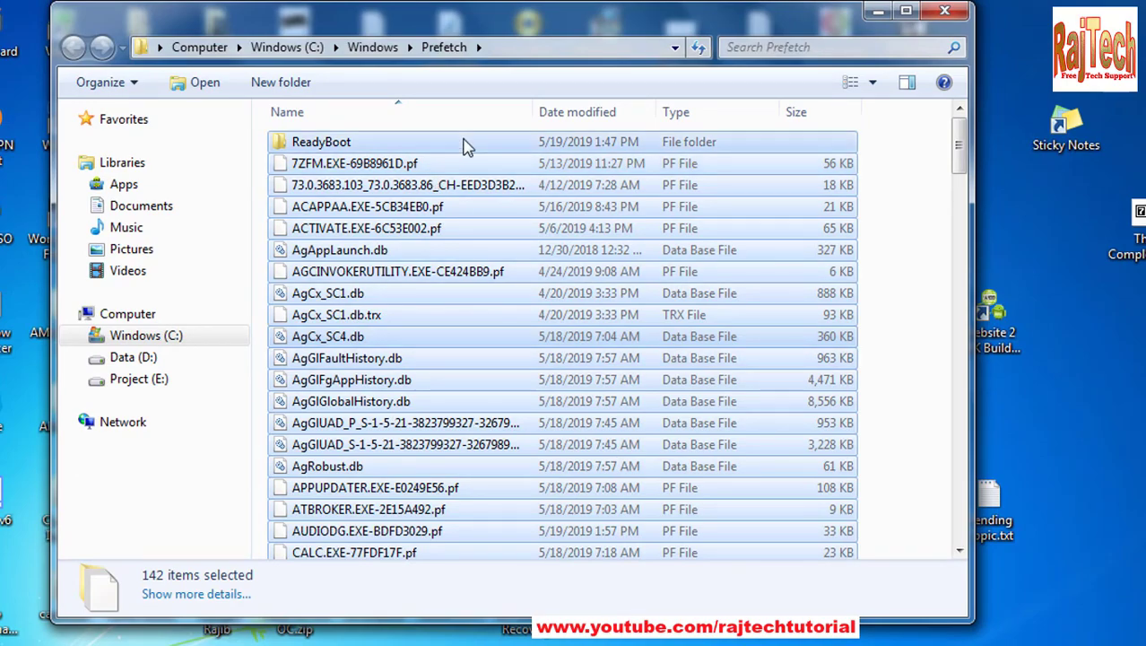
right_click(530, 323)
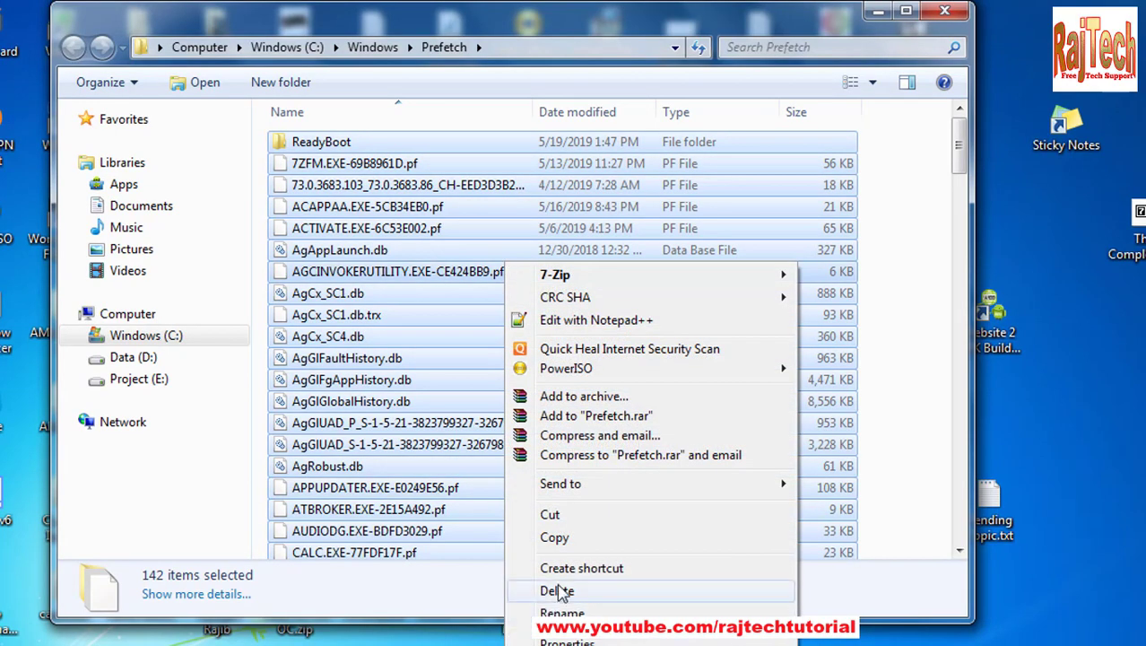
left_click(557, 590)
left_click(659, 401)
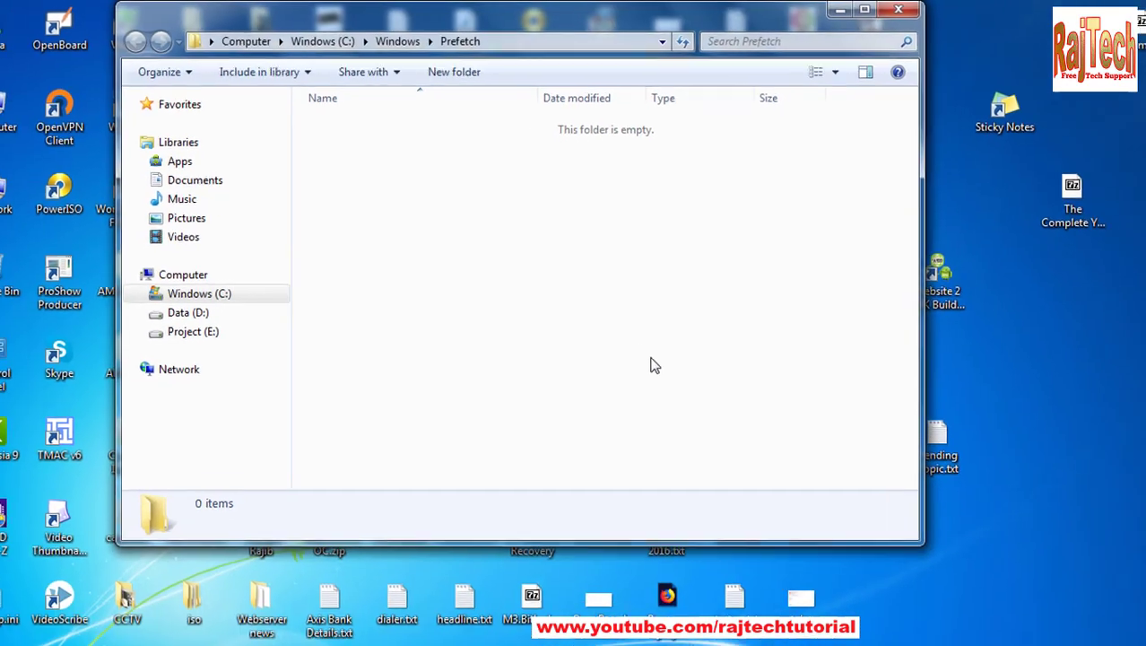
left_click(876, 9)
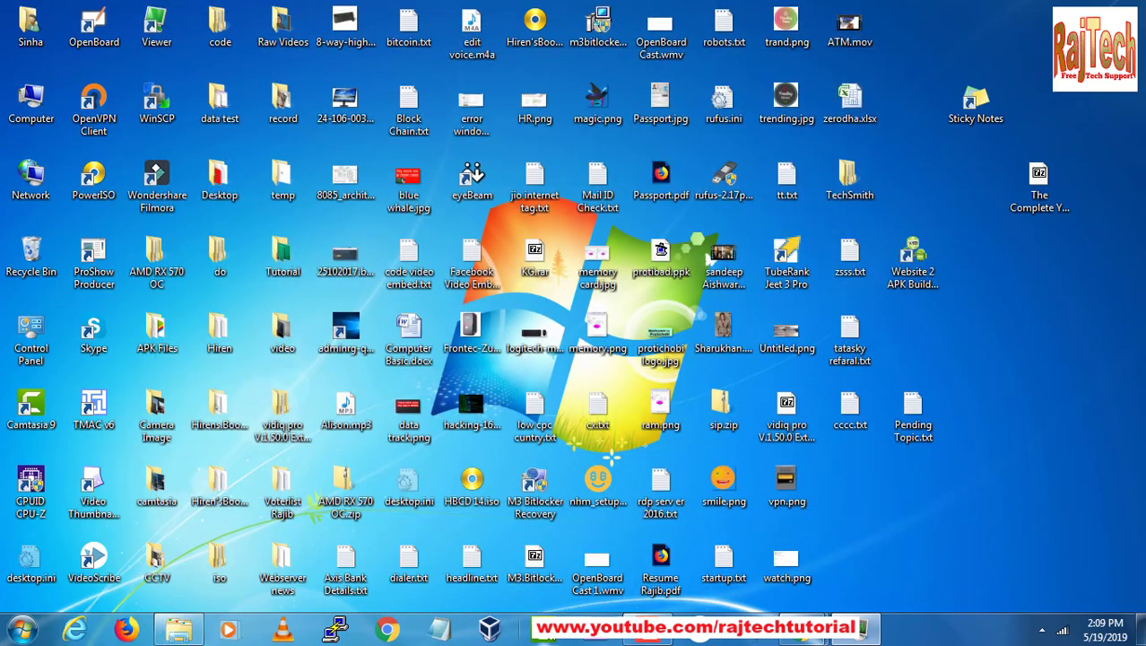
Step: Launch Camtasia 9, open the auto-saved version of the last project, and minimize the Camtasia window
left_click(542, 628)
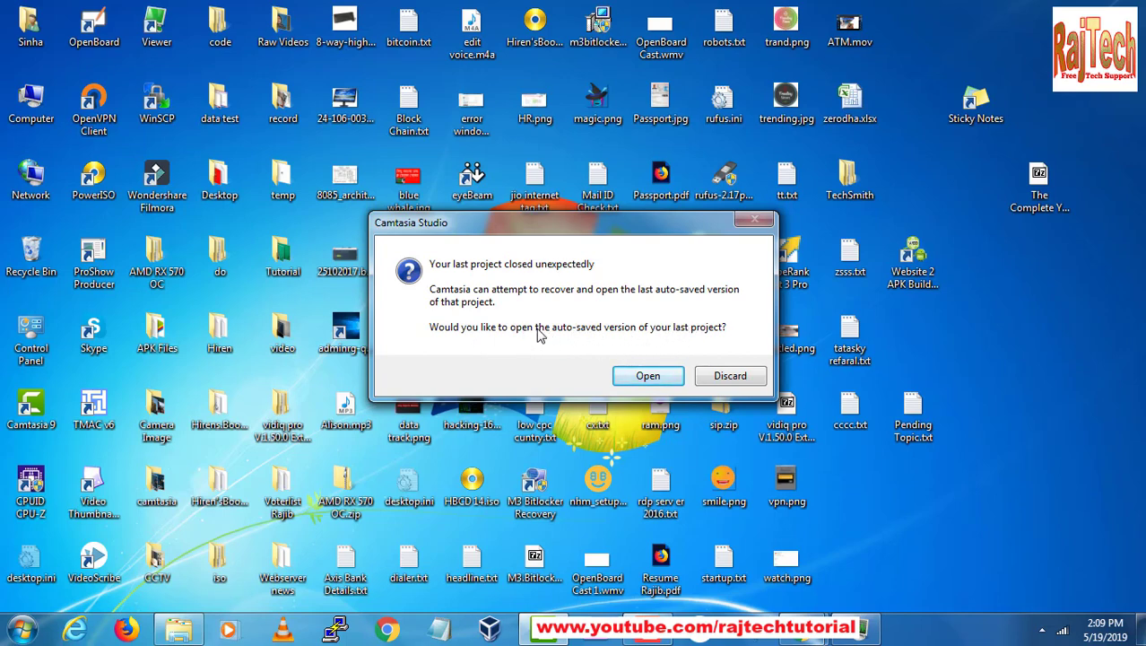
left_click(643, 378)
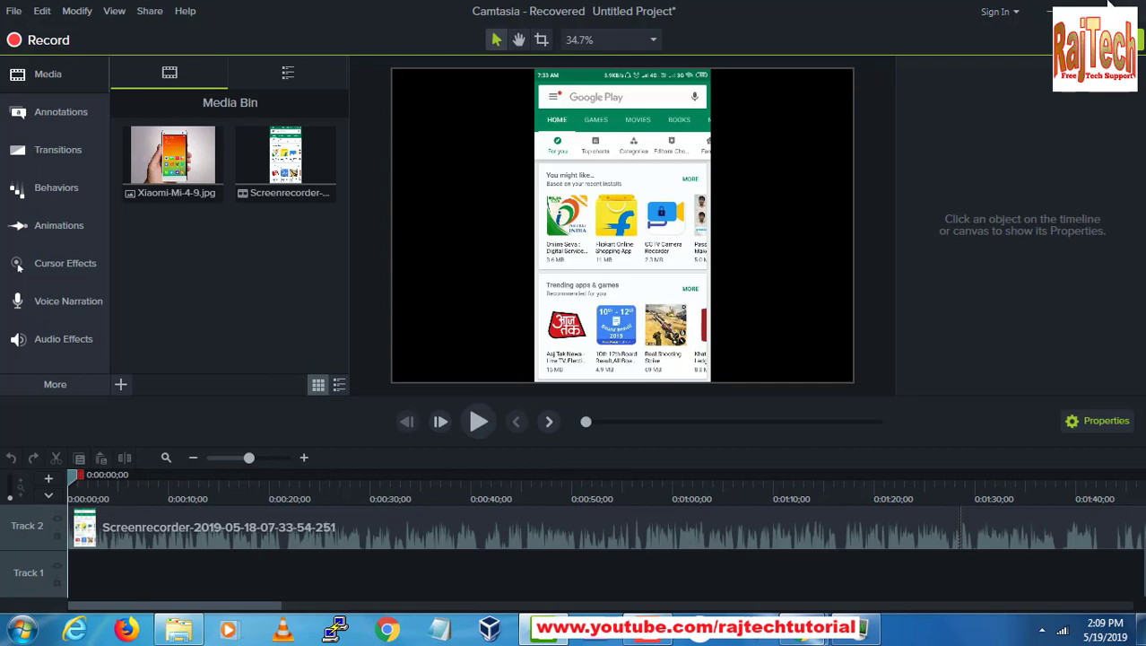
left_click(1051, 12)
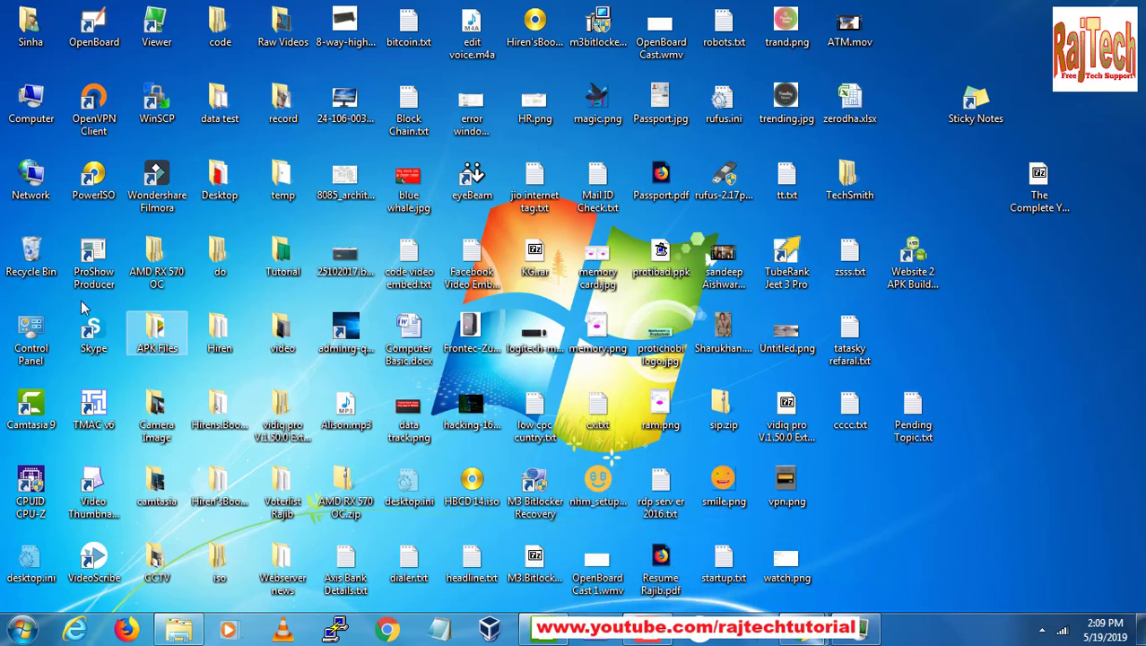
Step: Empty the Recycle Bin, confirming permanent deletion and granting administrator permission
right_click(37, 261)
left_click(65, 291)
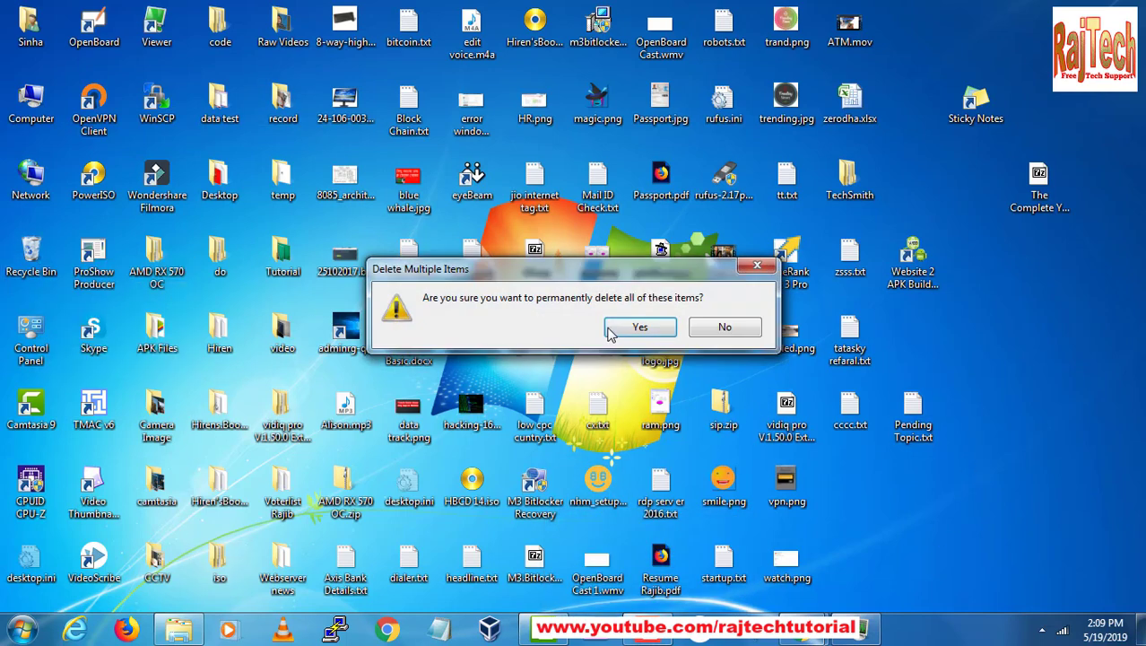
left_click(642, 327)
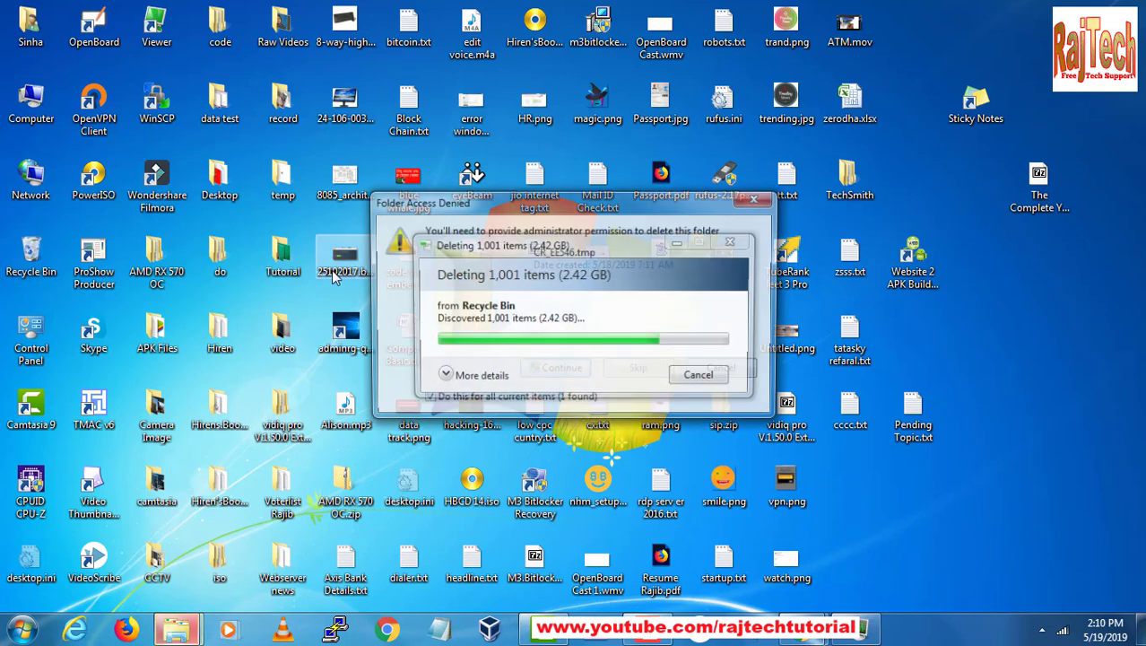
left_click(549, 371)
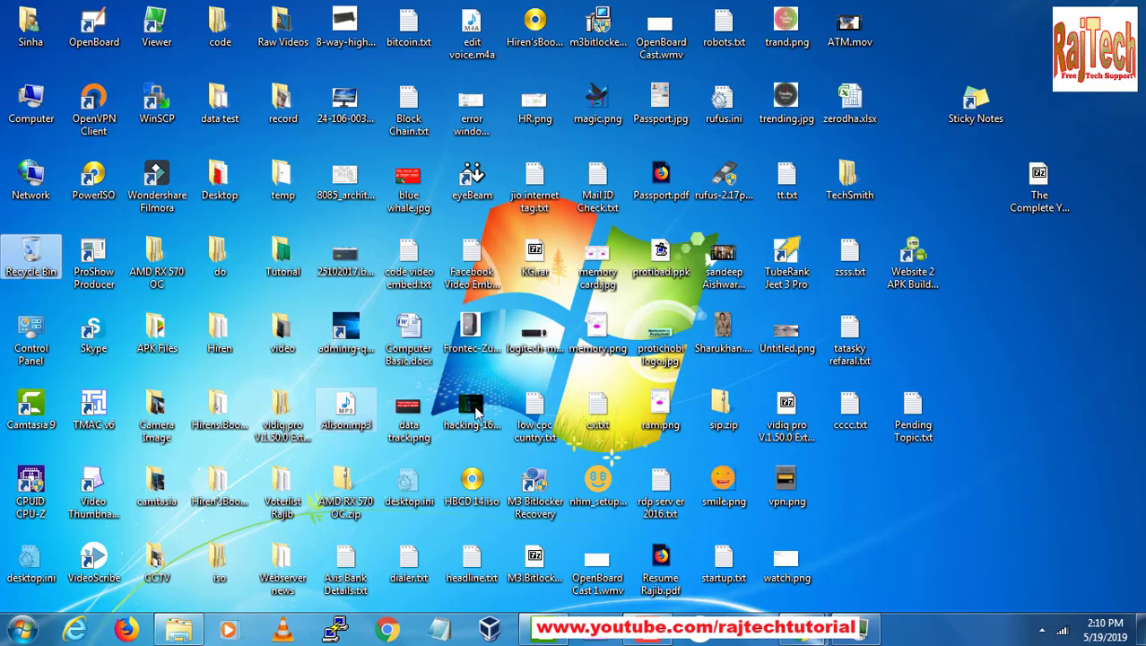
left_click(1045, 355)
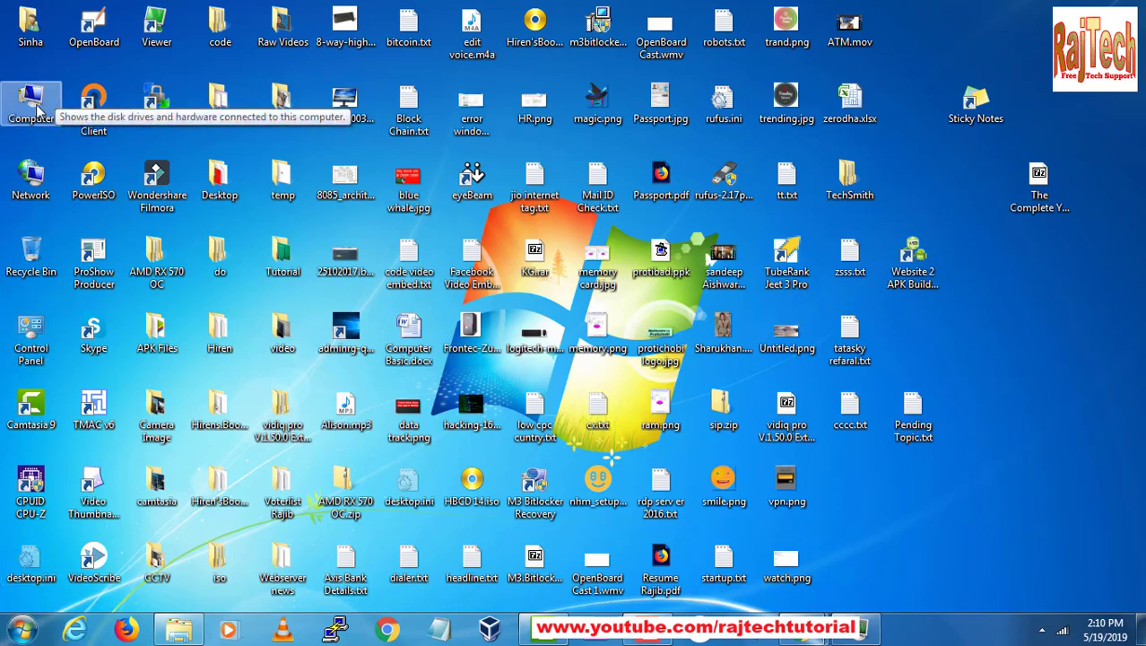
Step: Open Programs and Features by running appwiz.cpl
left_click(24, 629)
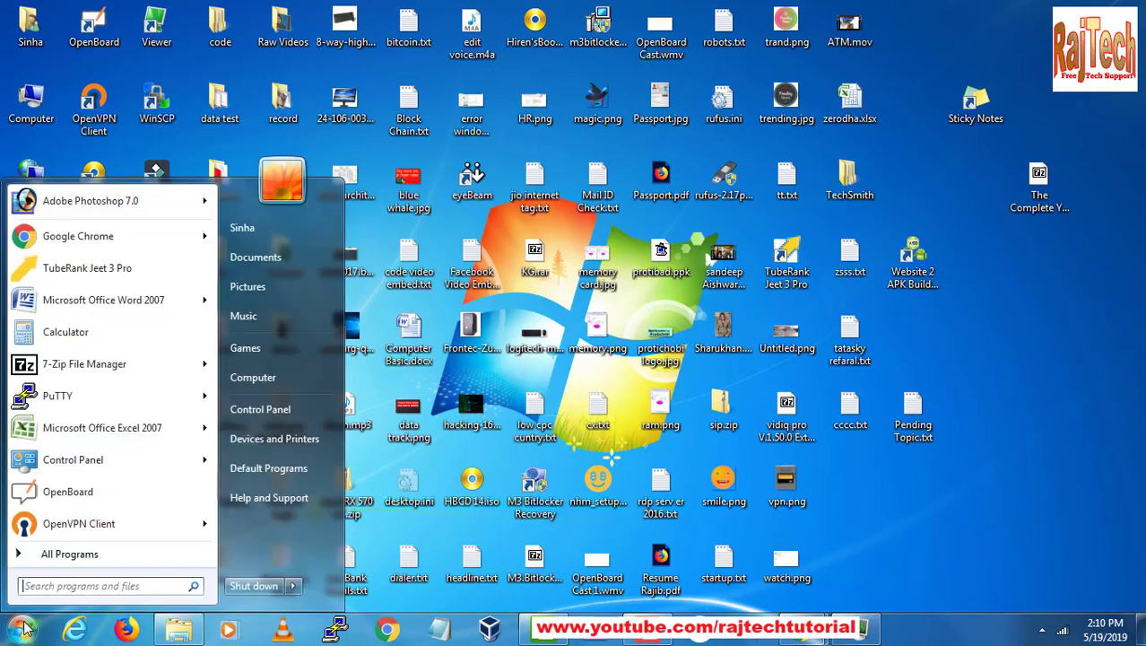
type("run")
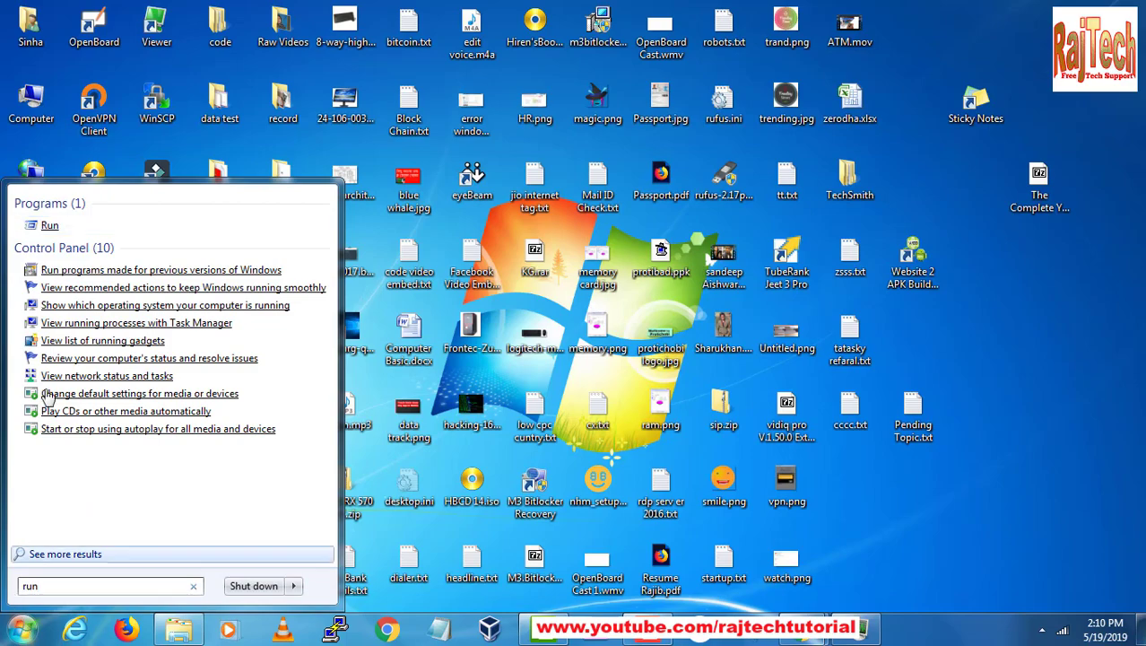
left_click(56, 227)
type("a")
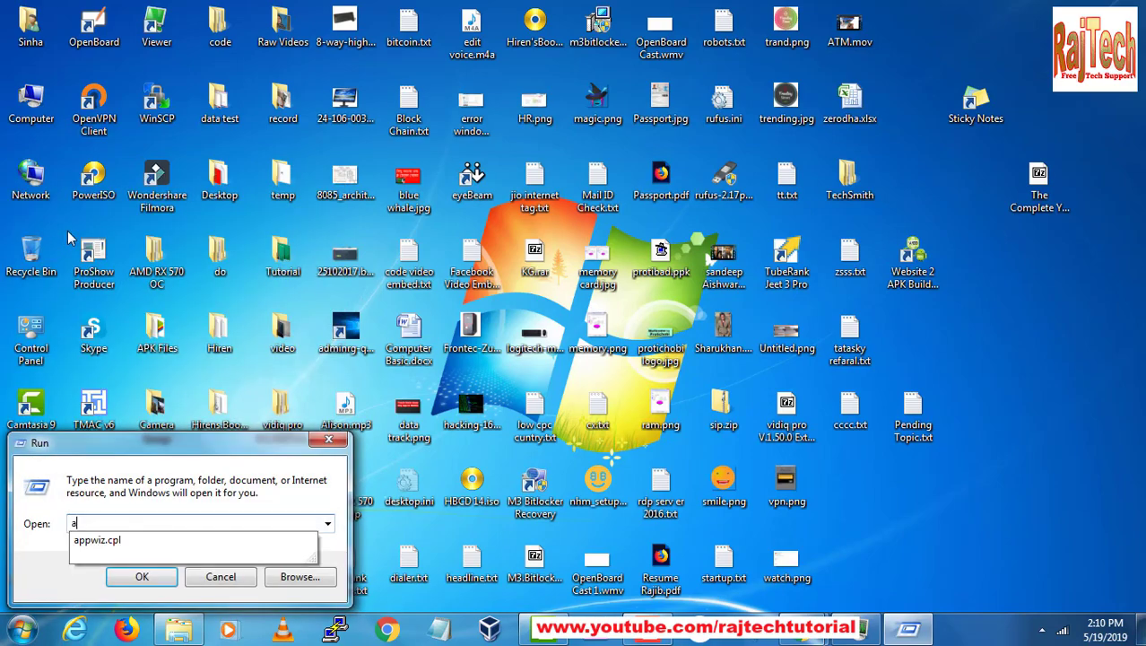
type("ppwi")
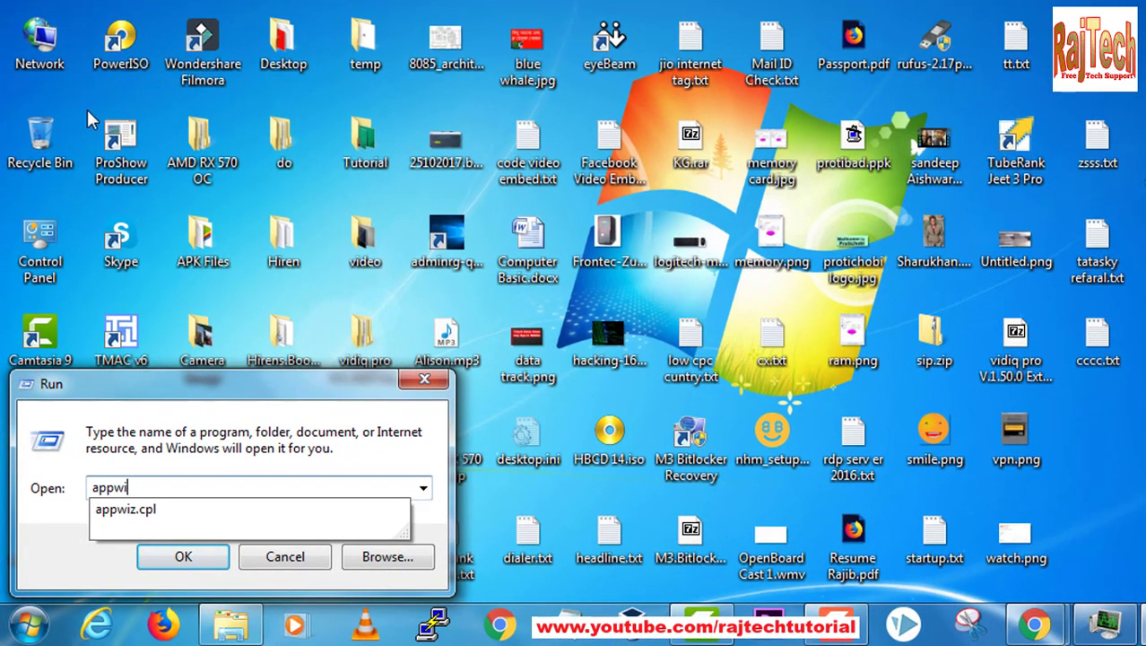
type("z.cpl")
key("Return")
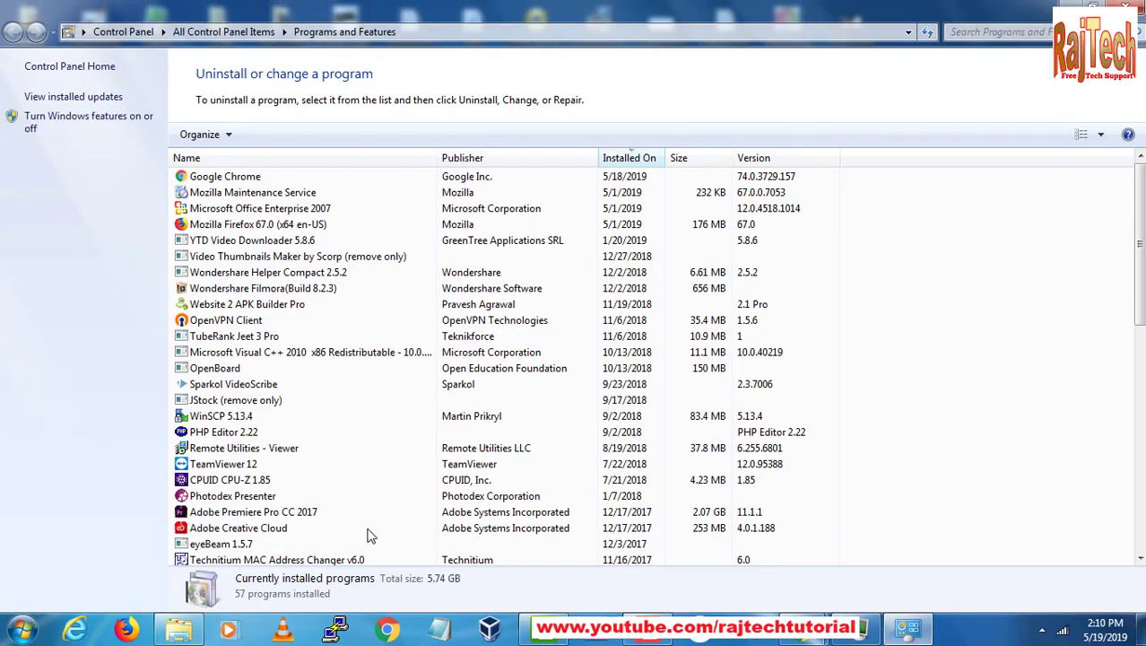
Step: Find Camtasia 9 among the installed programs, view its Uninstall and Change options, and return to the desktop
left_click(377, 273)
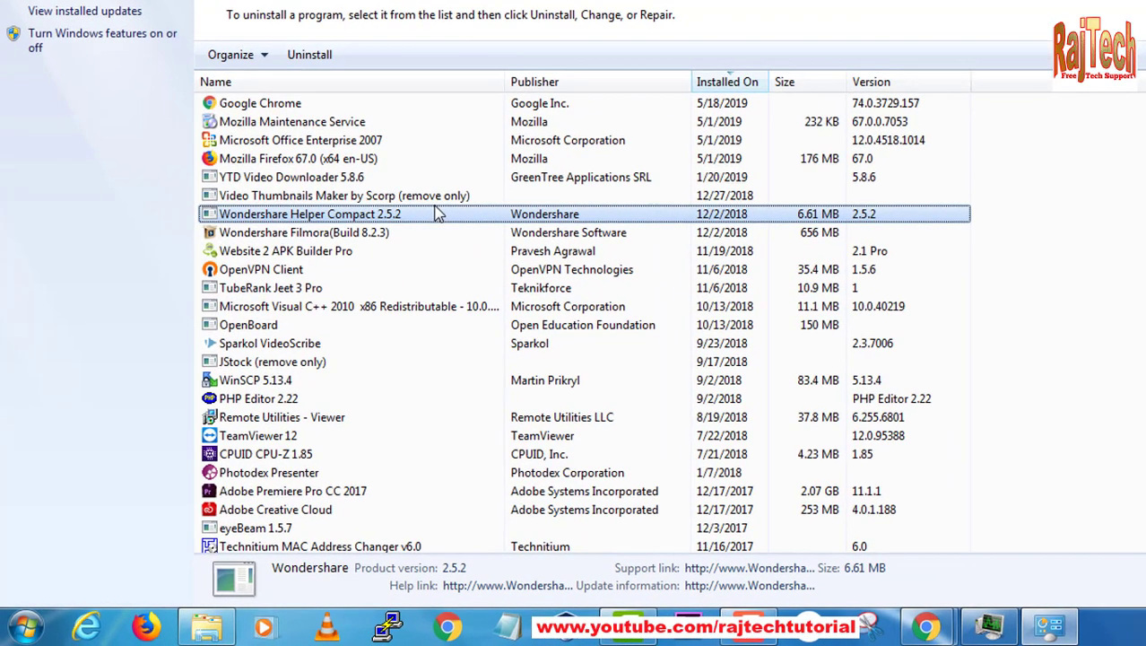
key("c")
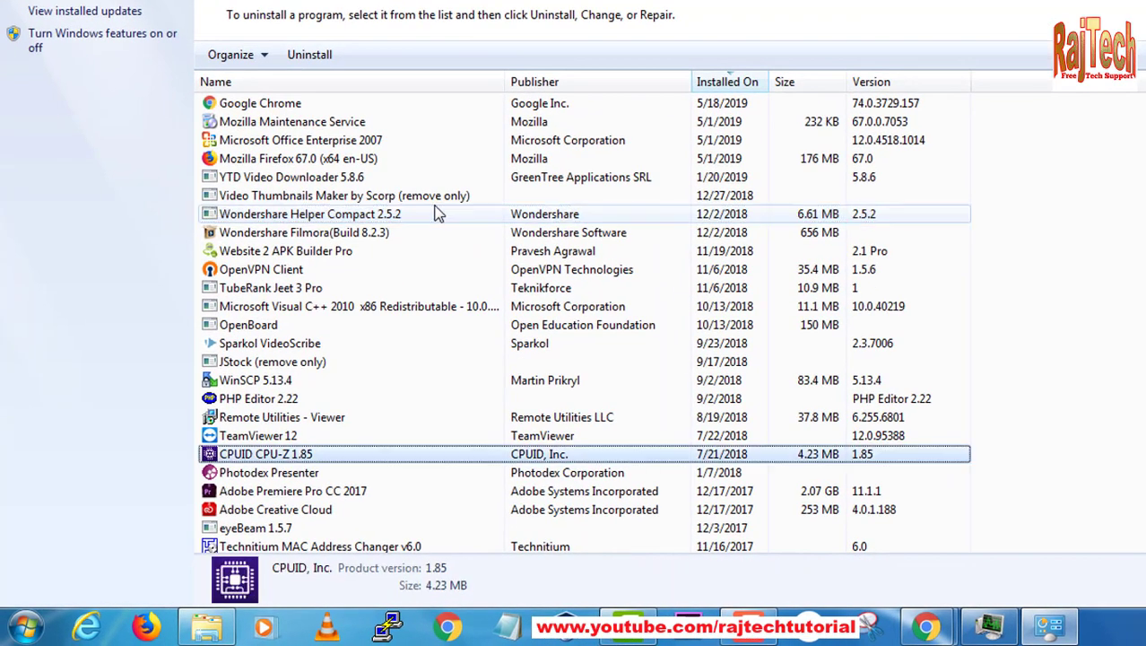
key("c")
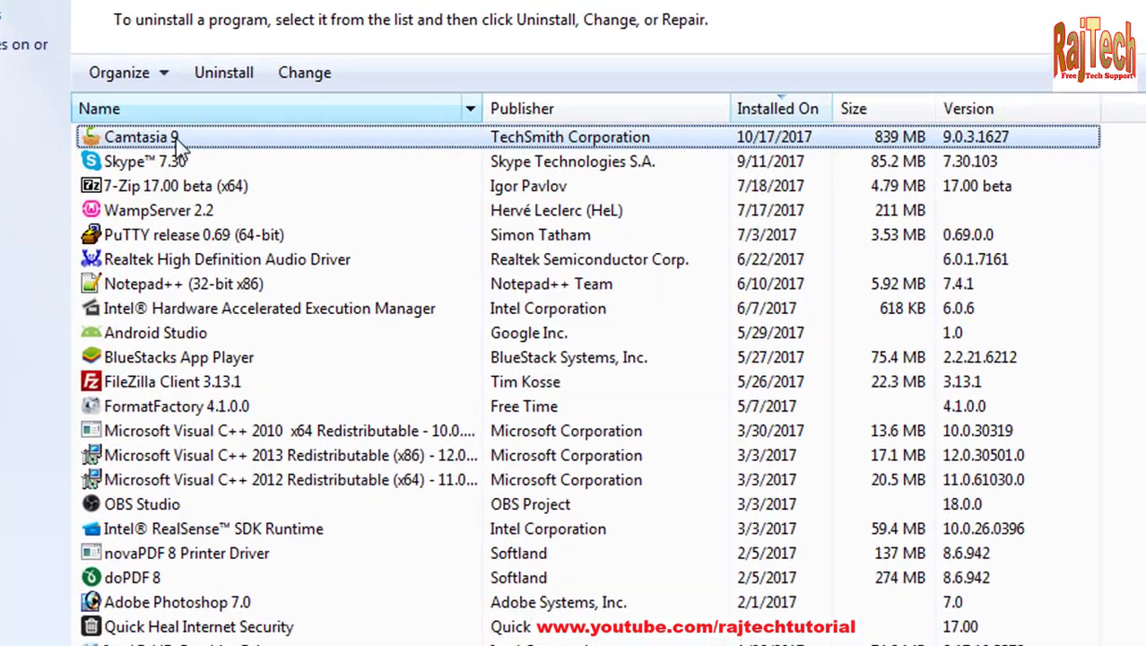
right_click(202, 148)
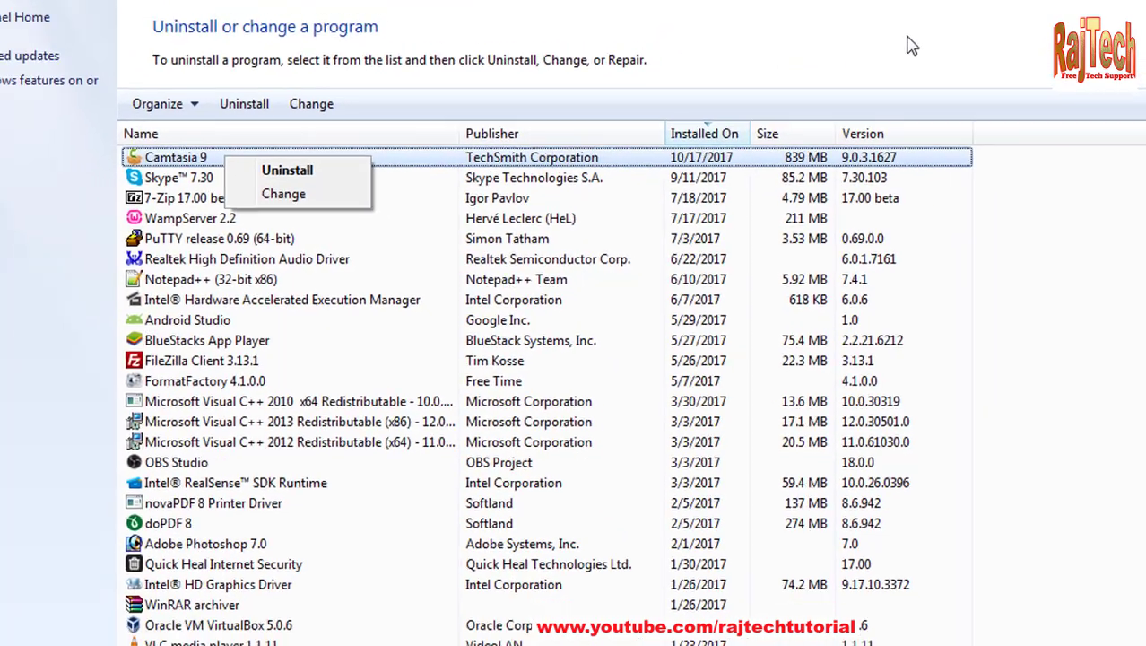
key("Escape")
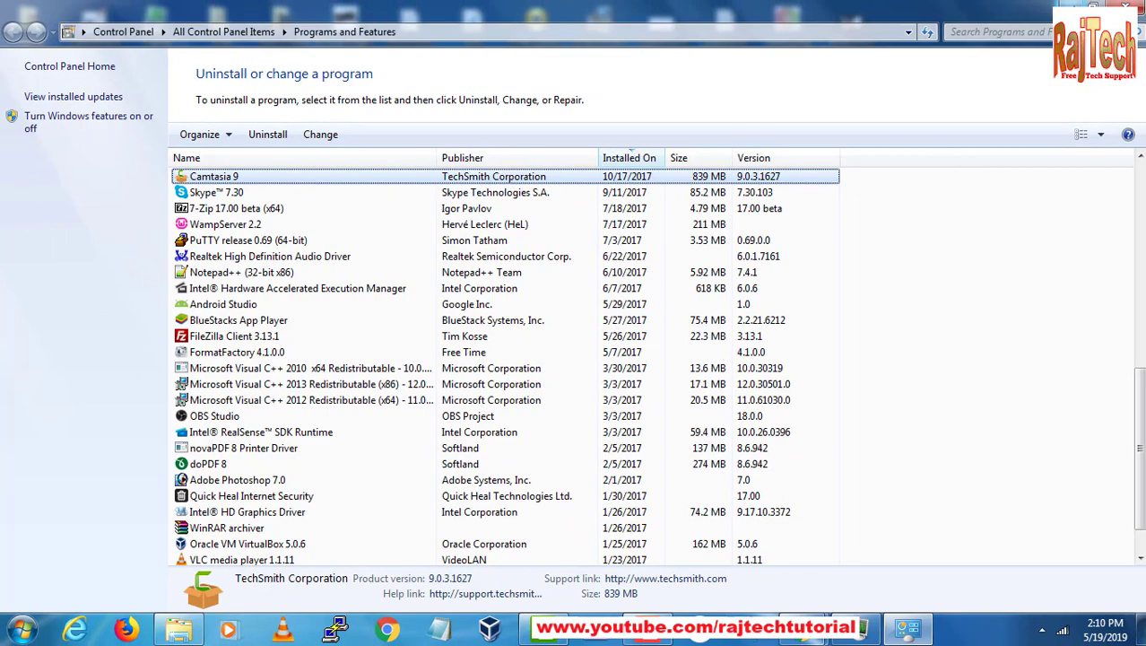
key("super+d")
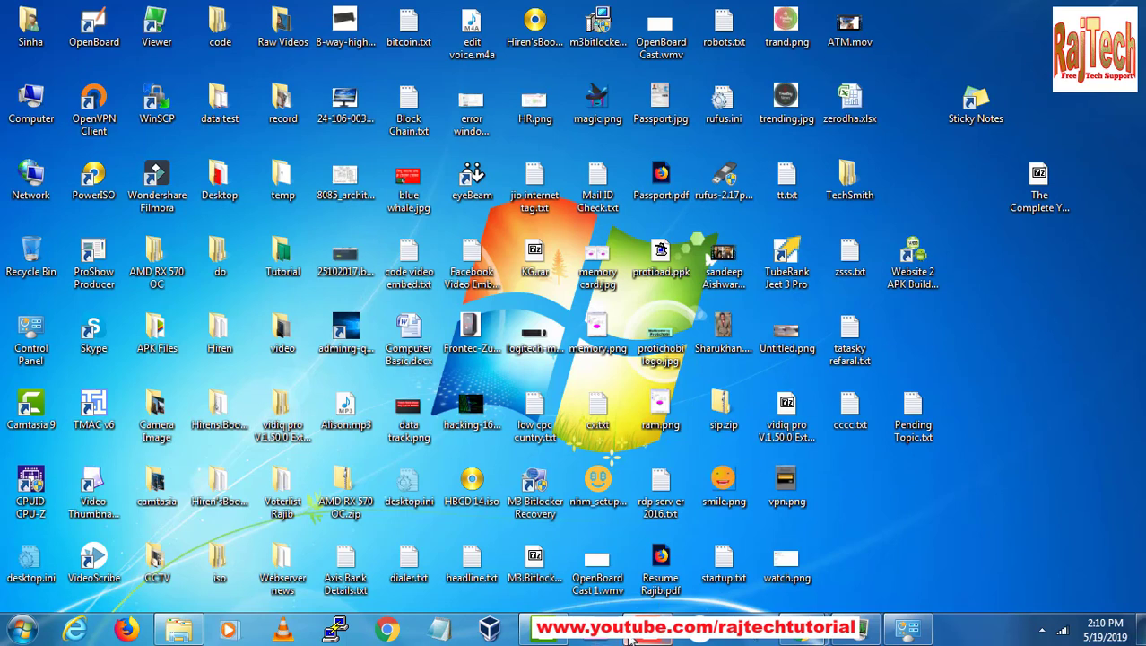
mouse_move(632, 640)
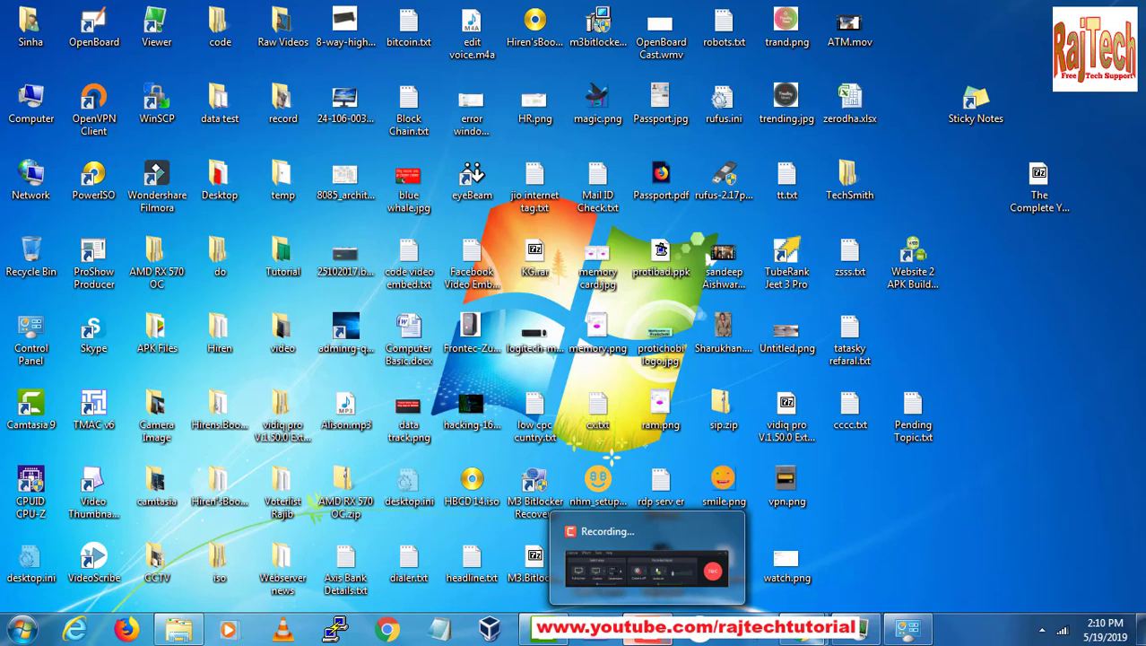